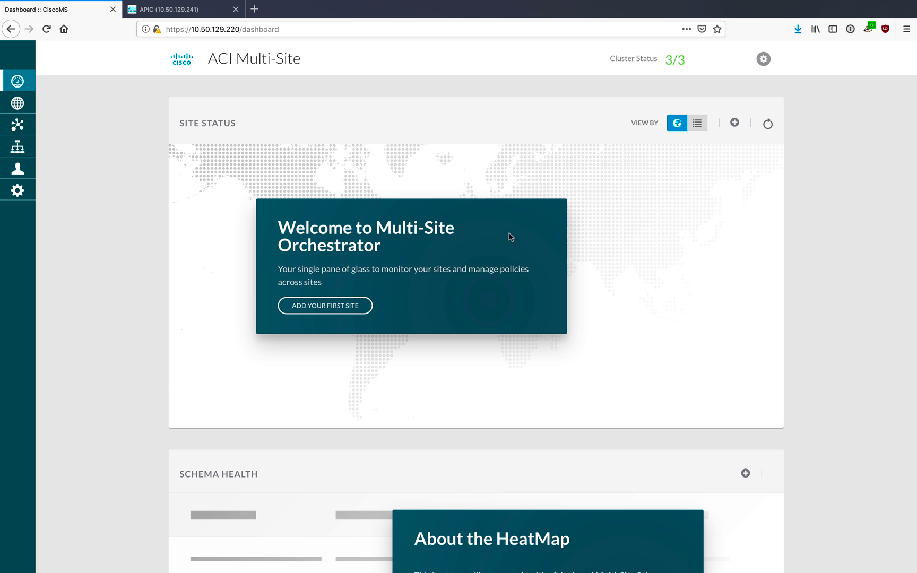
{"action": "left_click", "coordinate": [358, 316]}
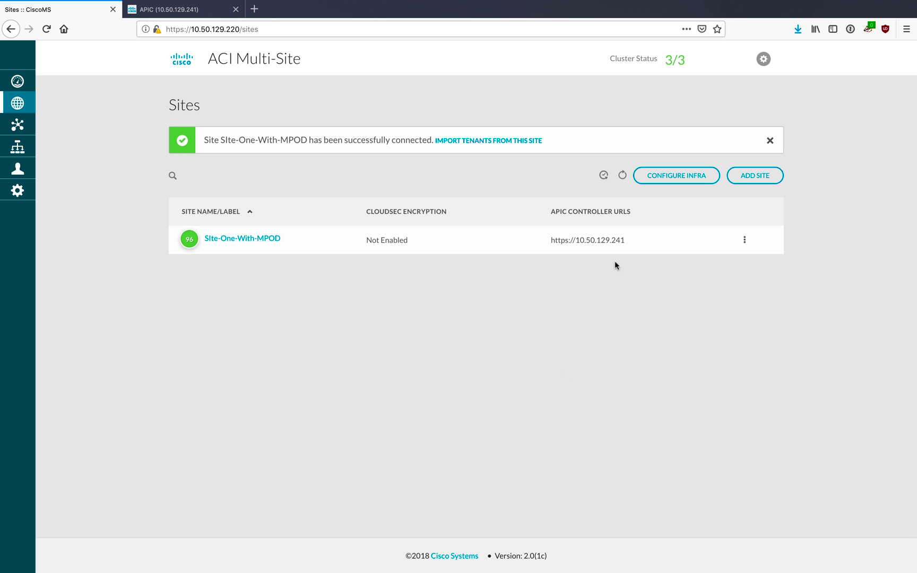
{"action": "left_click", "coordinate": [671, 177]}
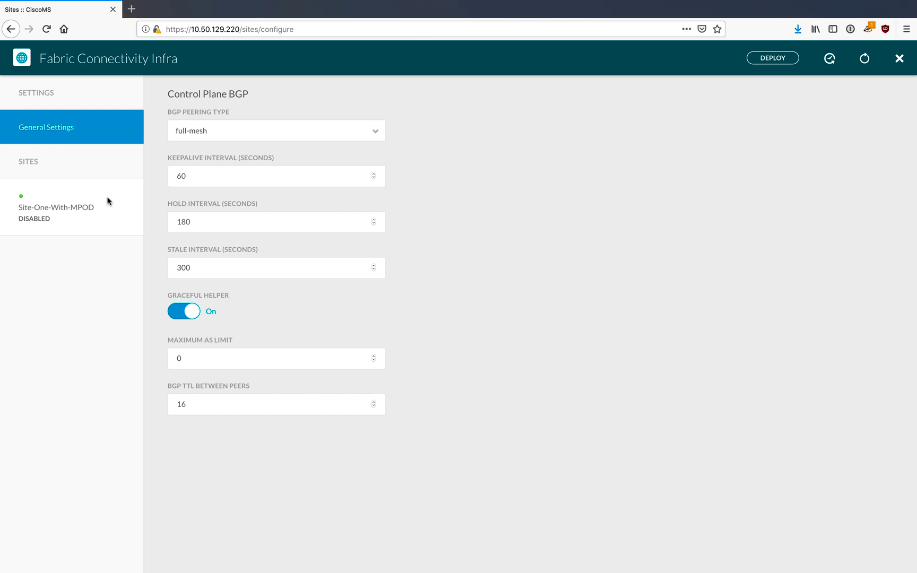
{"action": "left_click", "coordinate": [108, 201]}
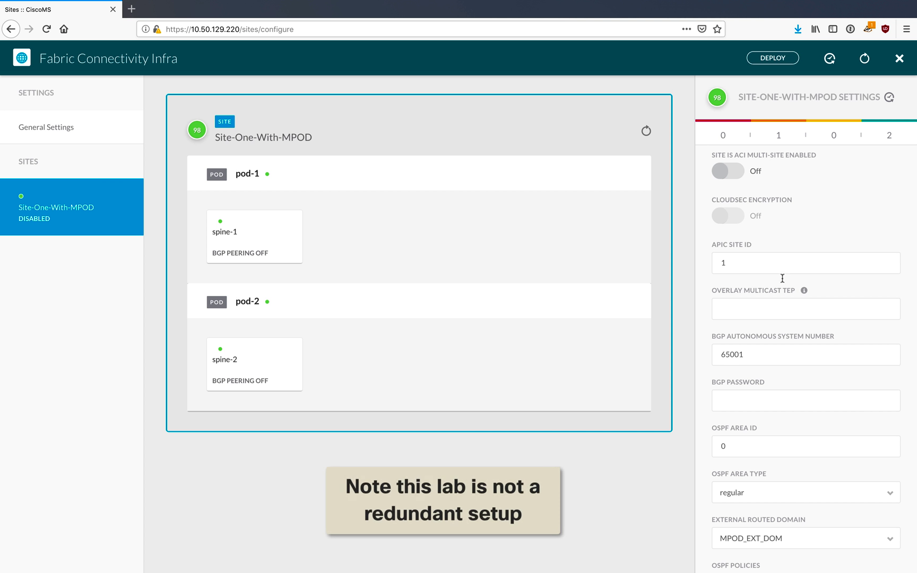
{"action": "left_click", "coordinate": [738, 174]}
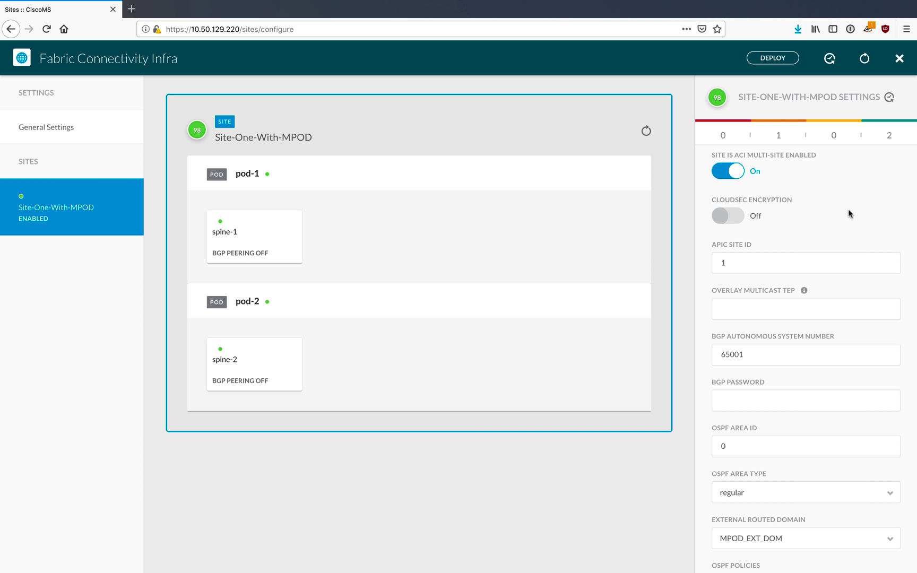
Step: Set the overlay multicast TEP of Site-One-With-MPOD to 11.11.11.25
{"action": "scroll", "coordinate": [858, 215], "scroll_direction": "down", "scroll_amount": 2}
{"action": "scroll", "coordinate": [858, 215], "scroll_direction": "down", "scroll_amount": 3}
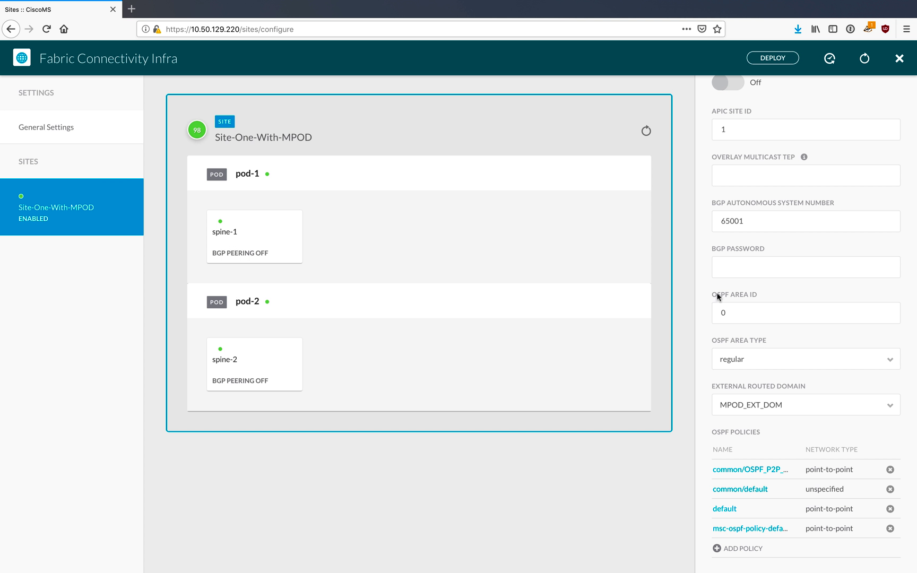
{"action": "scroll", "coordinate": [696, 278], "scroll_direction": "up", "scroll_amount": 4}
{"action": "scroll", "coordinate": [695, 275], "scroll_direction": "up", "scroll_amount": 1}
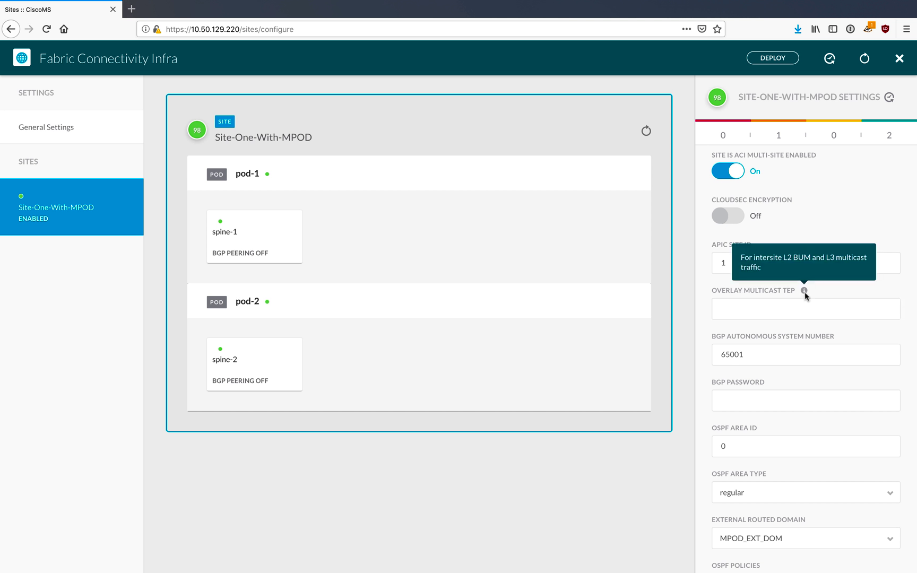
{"action": "left_click", "coordinate": [804, 309]}
{"action": "type", "text": "11.11.11.25"}
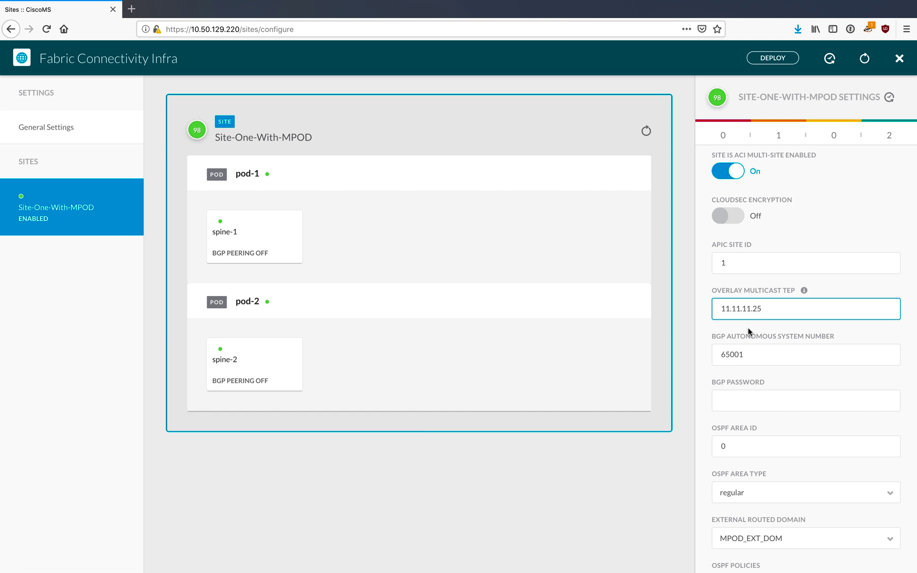
Step: Set the overlay unicast TEP of pod-1 in Site-One-With-MPOD to 11.11.11.20
{"action": "left_click", "coordinate": [417, 182]}
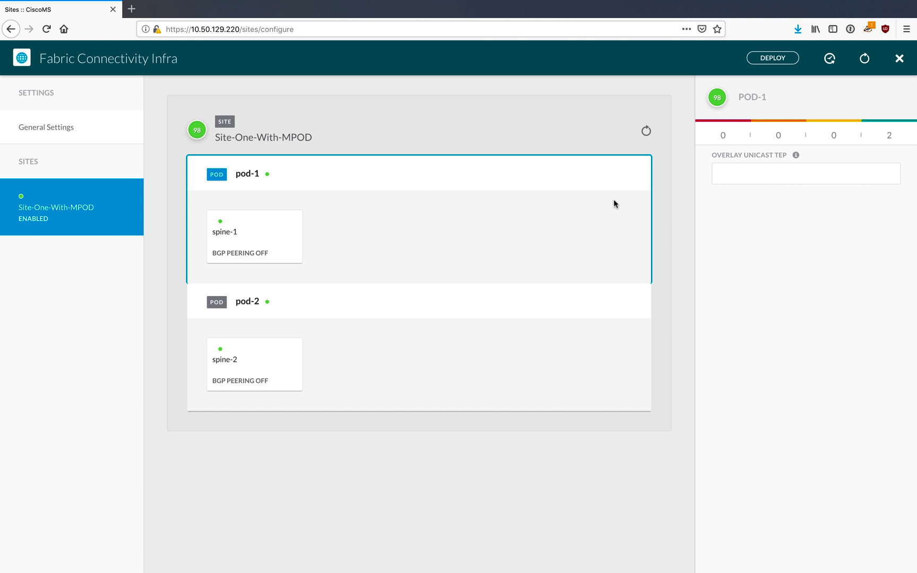
{"action": "mouse_move", "coordinate": [796, 156]}
Step: Turn on BGP peering and the route reflector role for spine-1, with BGP-EVPN router-ID 111.111.111.111
{"action": "left_click", "coordinate": [286, 236]}
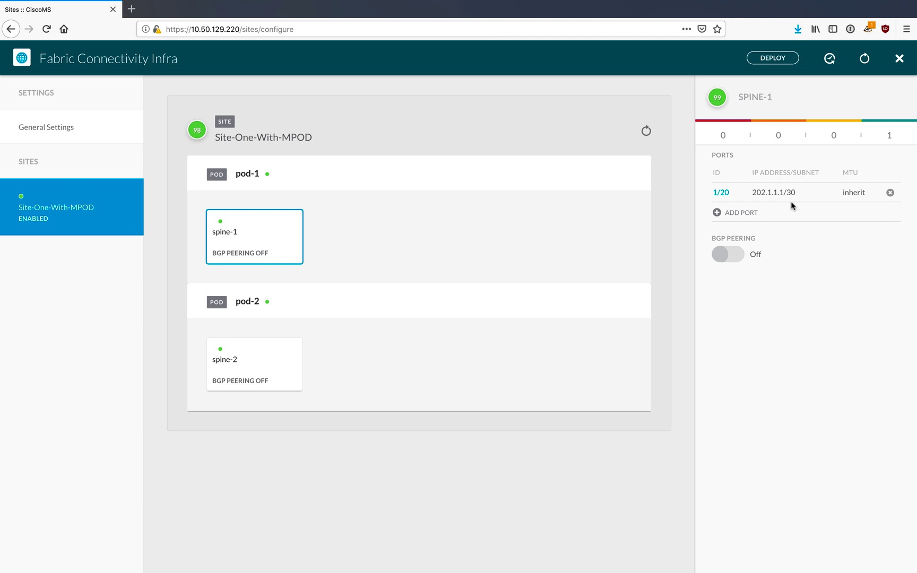
{"action": "left_click", "coordinate": [737, 259]}
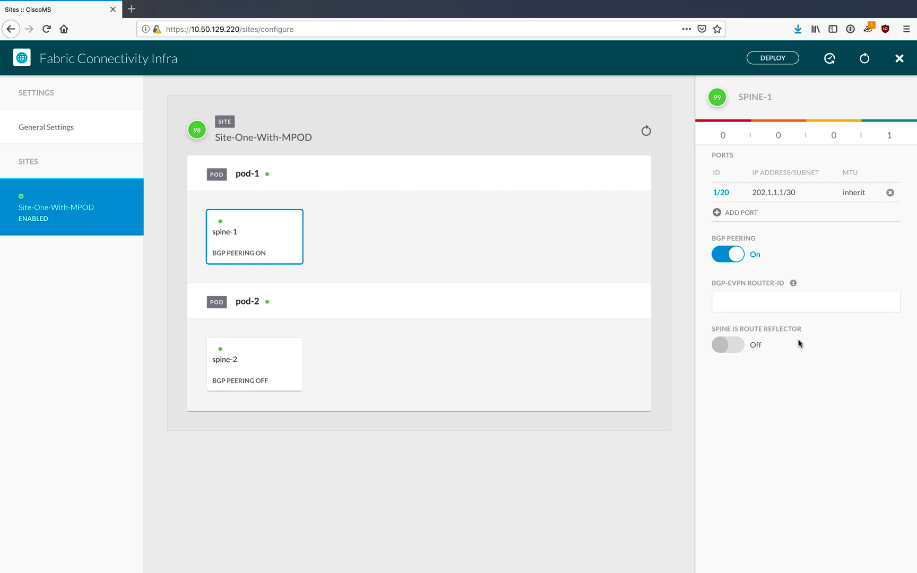
{"action": "mouse_move", "coordinate": [794, 284]}
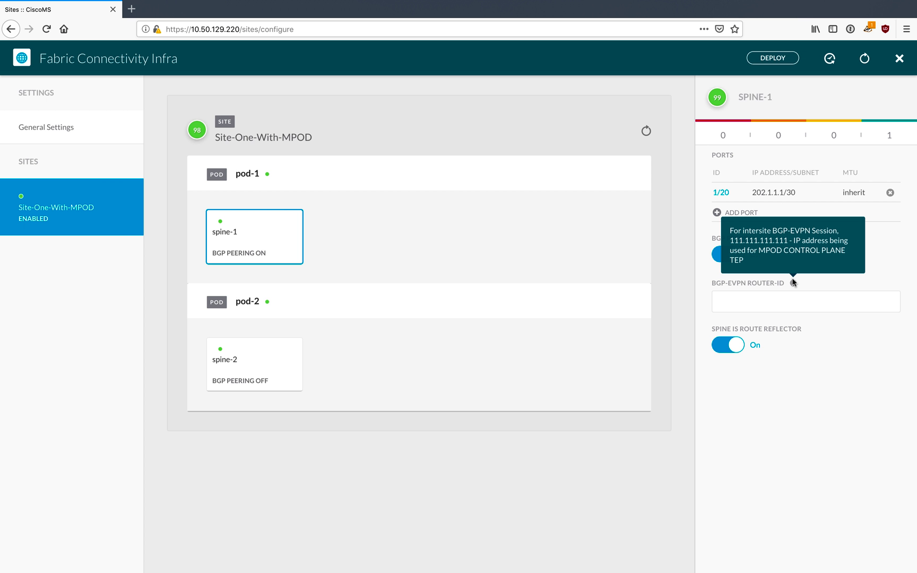
{"action": "left_click", "coordinate": [773, 303]}
{"action": "type", "text": "111.111.111.111"}
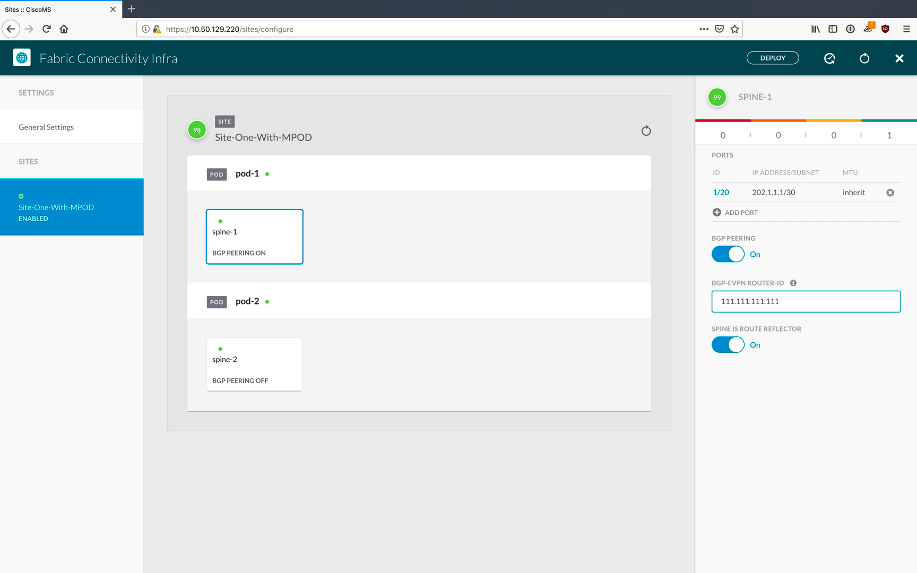
Step: Set the overlay unicast TEP of pod-2 in Site-One-With-MPOD to 11.11.11.21
{"action": "left_click", "coordinate": [589, 297]}
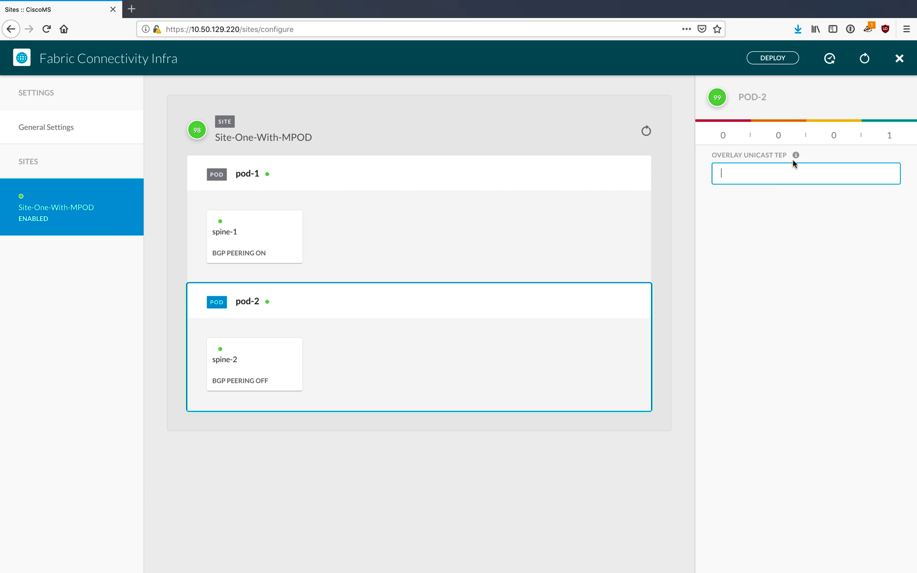
{"action": "mouse_move", "coordinate": [797, 156]}
{"action": "type", "text": "11.11.11.21"}
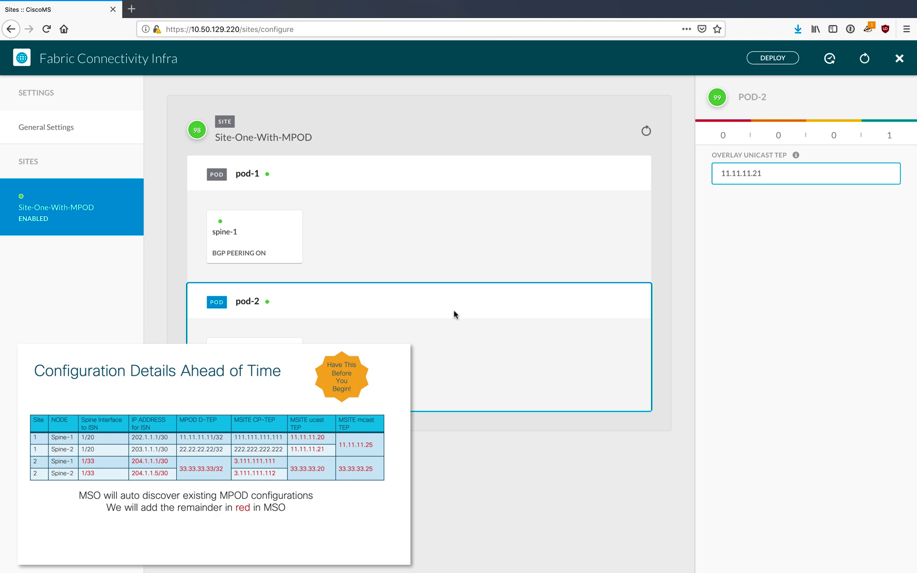
Step: Turn on BGP peering and the route reflector role for spine-2, with BGP-EVPN router-ID 222.222.222.222
{"action": "left_click", "coordinate": [255, 361]}
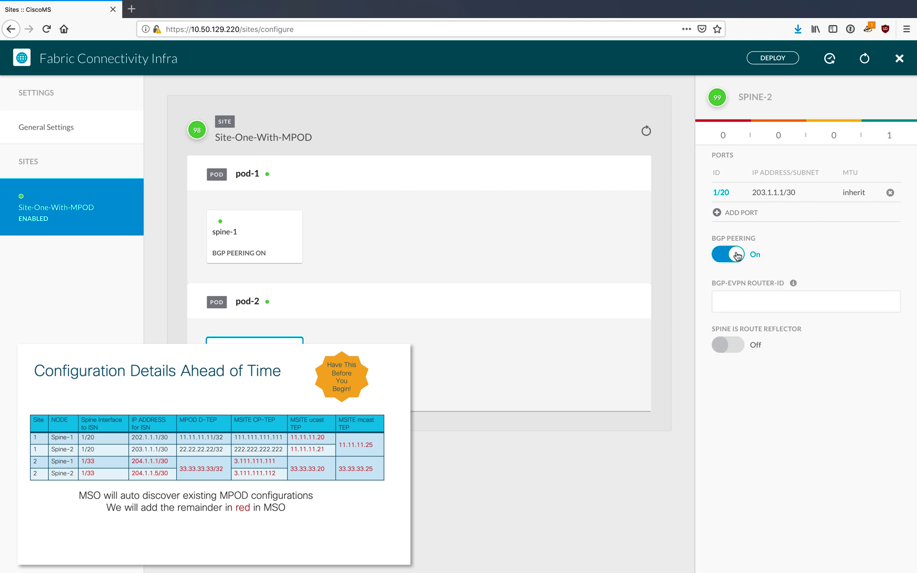
{"action": "left_click", "coordinate": [738, 343]}
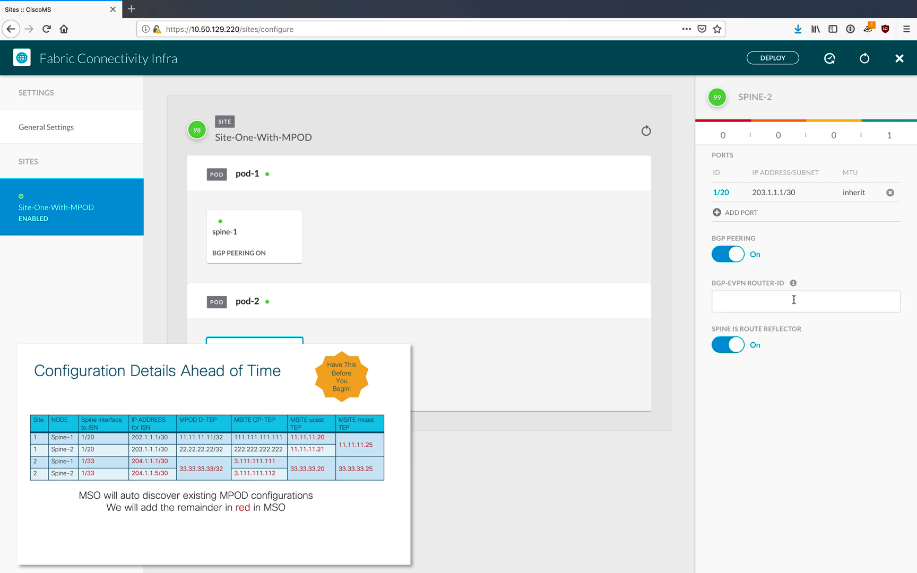
{"action": "mouse_move", "coordinate": [794, 283]}
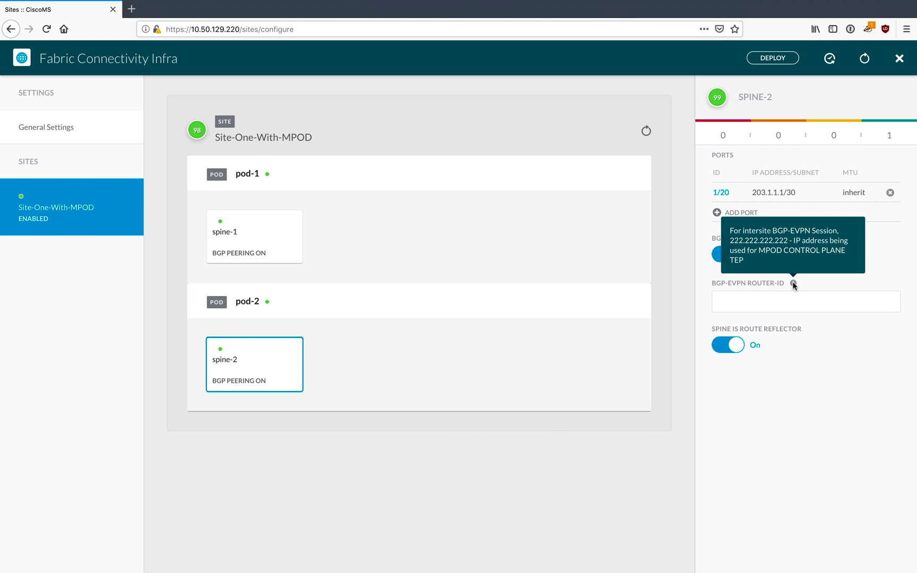
{"action": "left_click", "coordinate": [774, 307]}
{"action": "type", "text": "222.222.222.222"}
{"action": "left_click", "coordinate": [839, 362]}
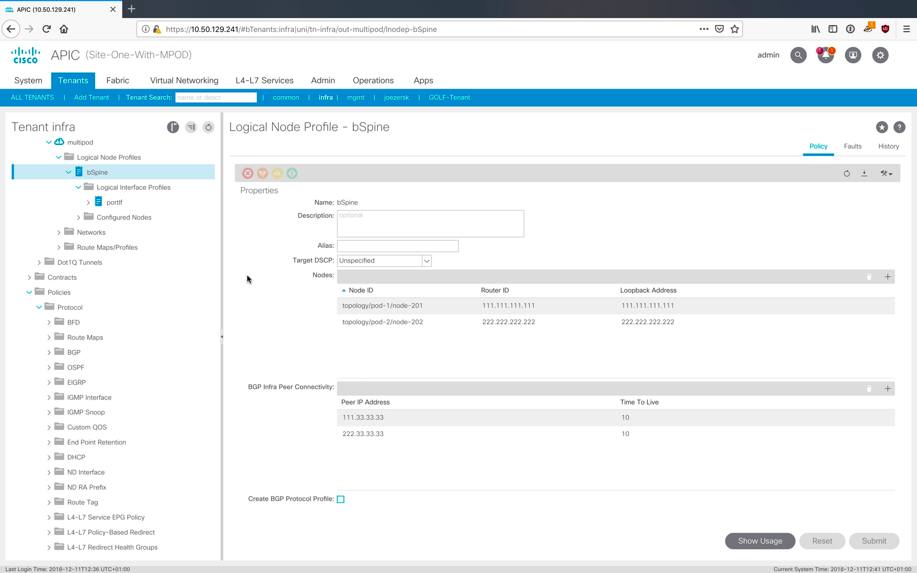
Step: Switch to APIC and review the multipod bSpine node profile and the default Fabric Ext Connection Policy in tenant infra
{"action": "scroll", "coordinate": [85, 181], "scroll_direction": "up", "scroll_amount": 1}
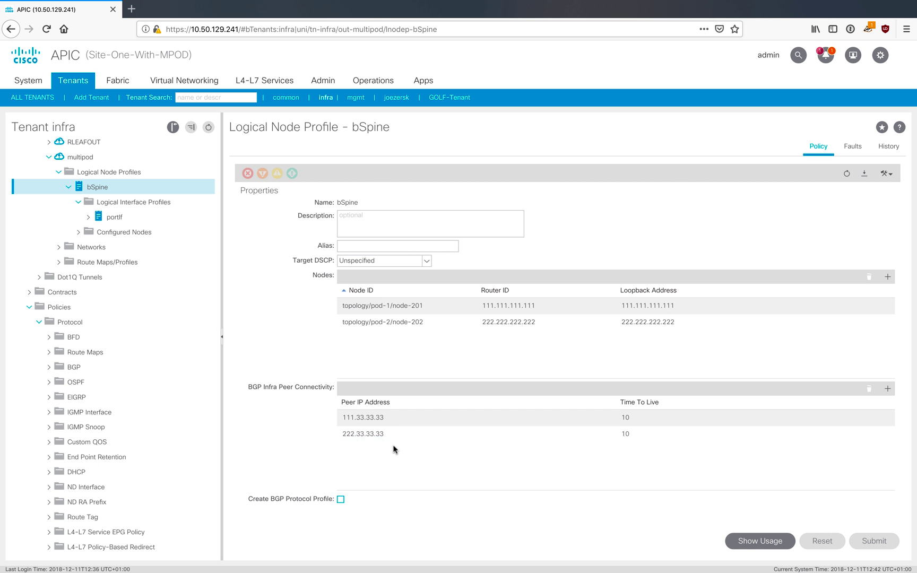
{"action": "scroll", "coordinate": [143, 365], "scroll_direction": "down", "scroll_amount": 3}
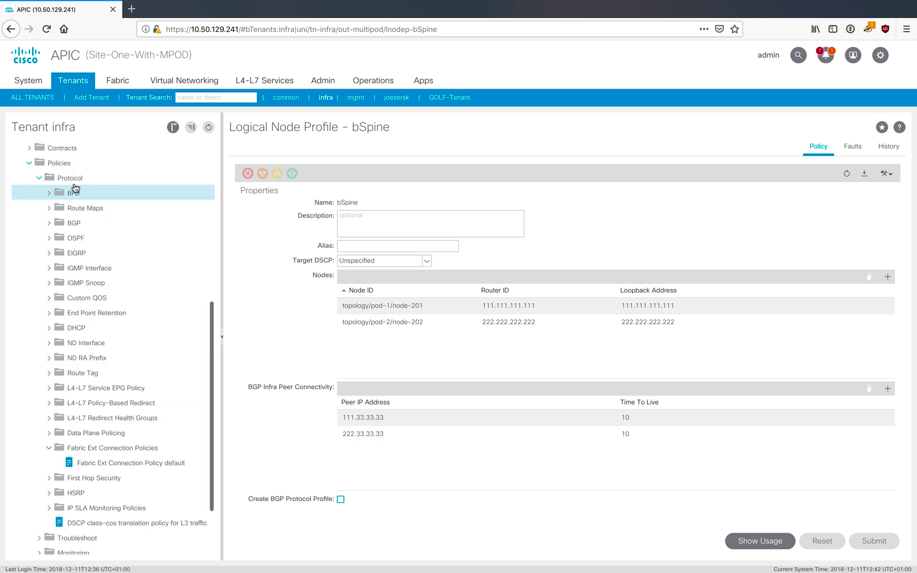
{"action": "left_click", "coordinate": [129, 467]}
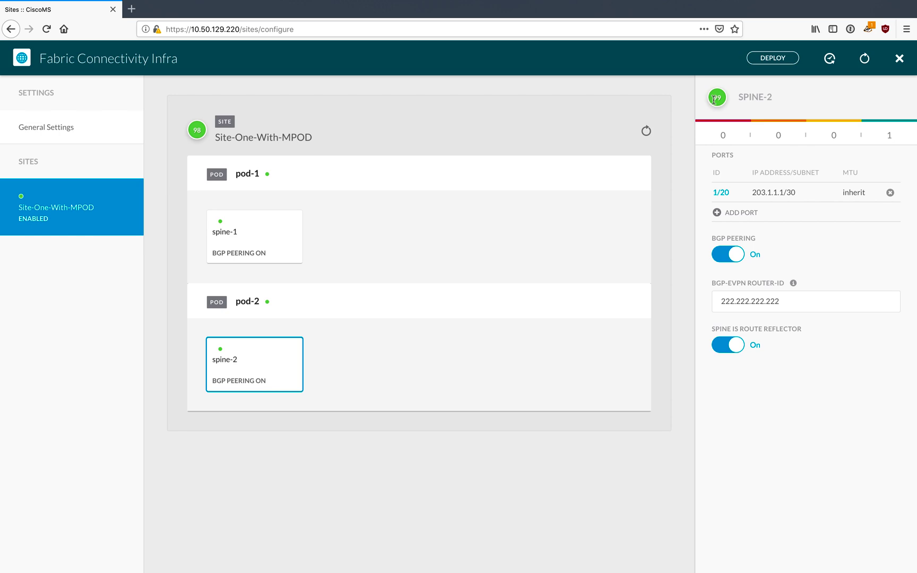
Step: Deploy the Site-One-With-MPOD infra configuration from Multi-Site Orchestrator and check the default Fabric Ext Connection Policy in APIC
{"action": "left_click", "coordinate": [776, 61]}
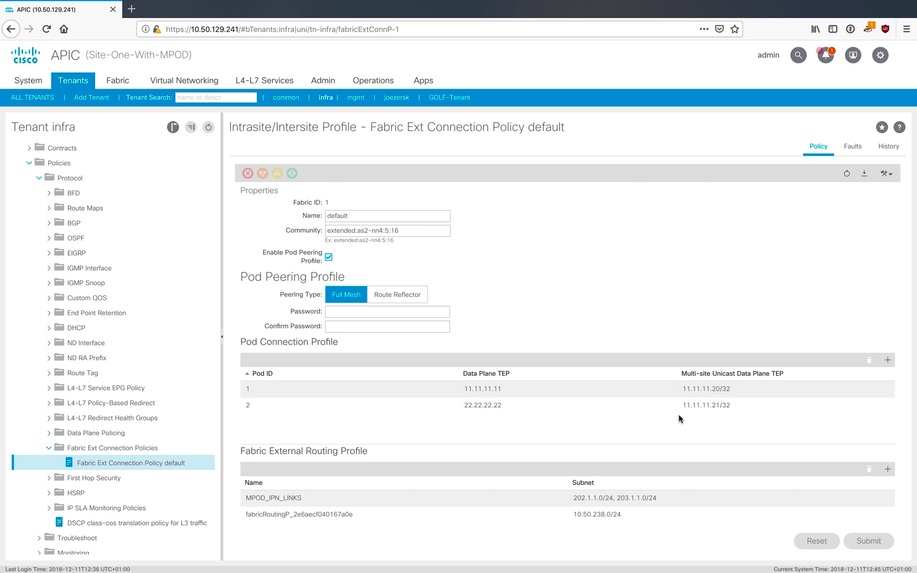
{"action": "scroll", "coordinate": [166, 318], "scroll_direction": "down", "scroll_amount": 3}
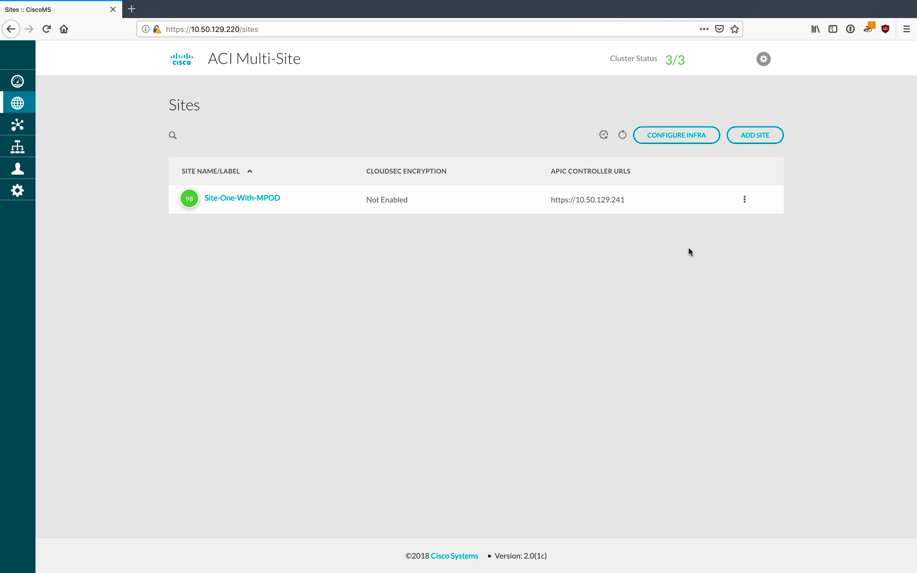
{"action": "left_click", "coordinate": [757, 137]}
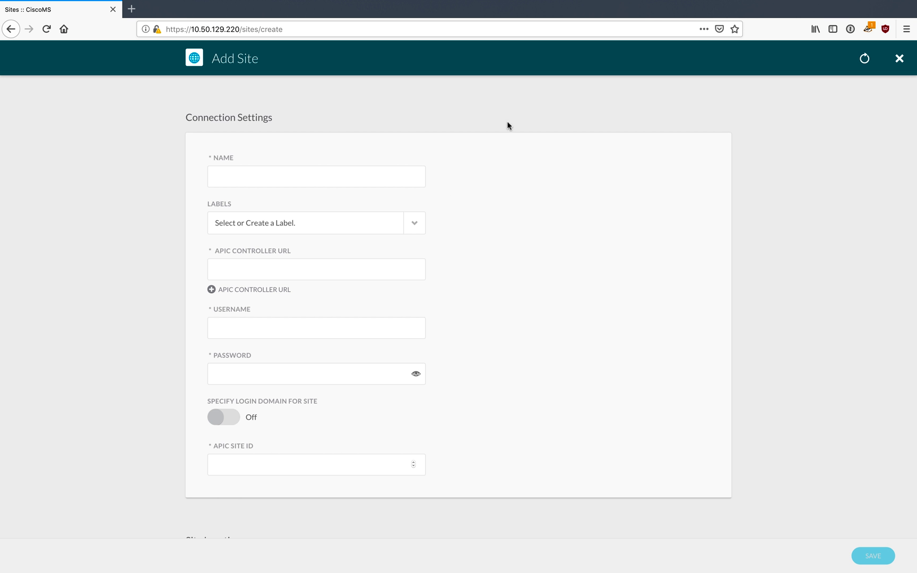
{"action": "key", "text": "super+backslash"}
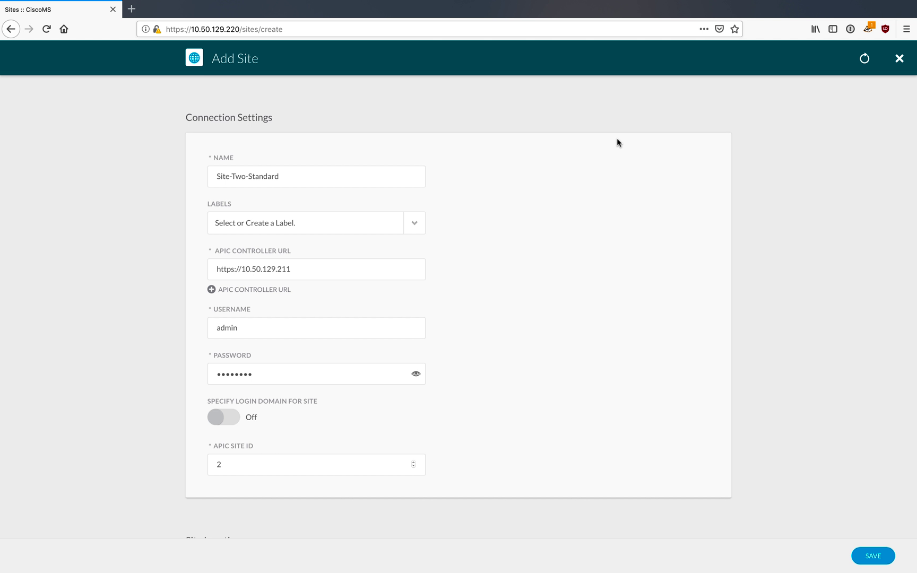
{"action": "left_click", "coordinate": [873, 557]}
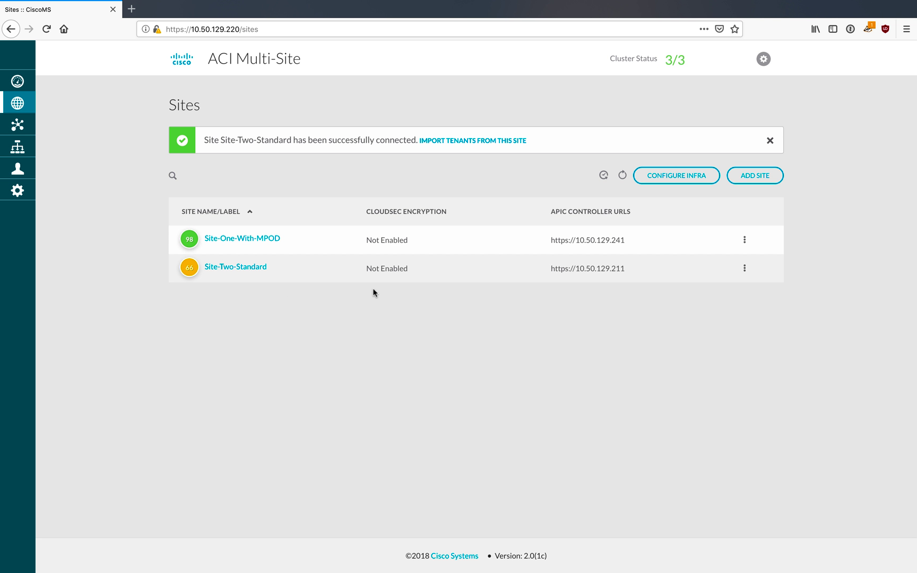
Step: Enable ACI Multi-Site for Site-Two-Standard in the infra configuration and set its overlay multicast TEP to 33.33.33.25
{"action": "left_click", "coordinate": [673, 172]}
{"action": "left_click", "coordinate": [91, 254]}
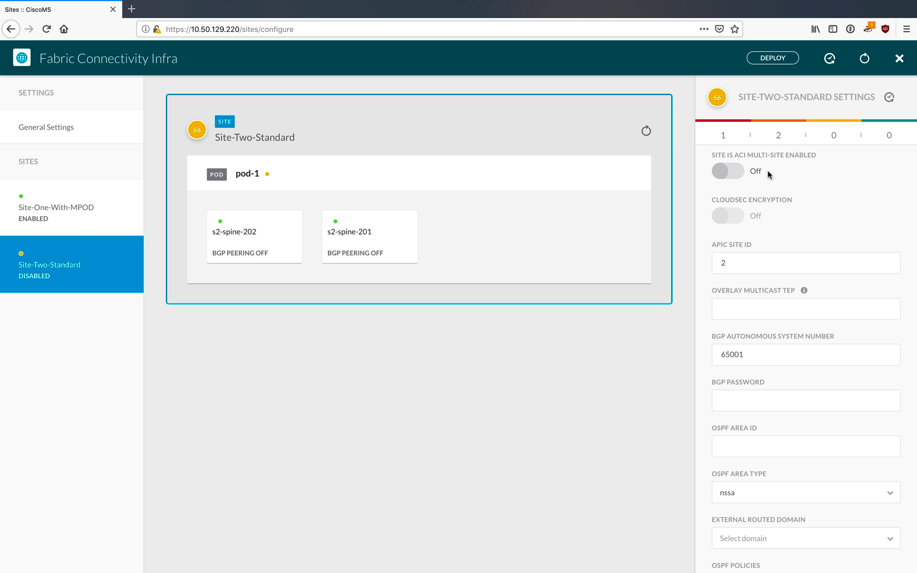
{"action": "left_click", "coordinate": [735, 176]}
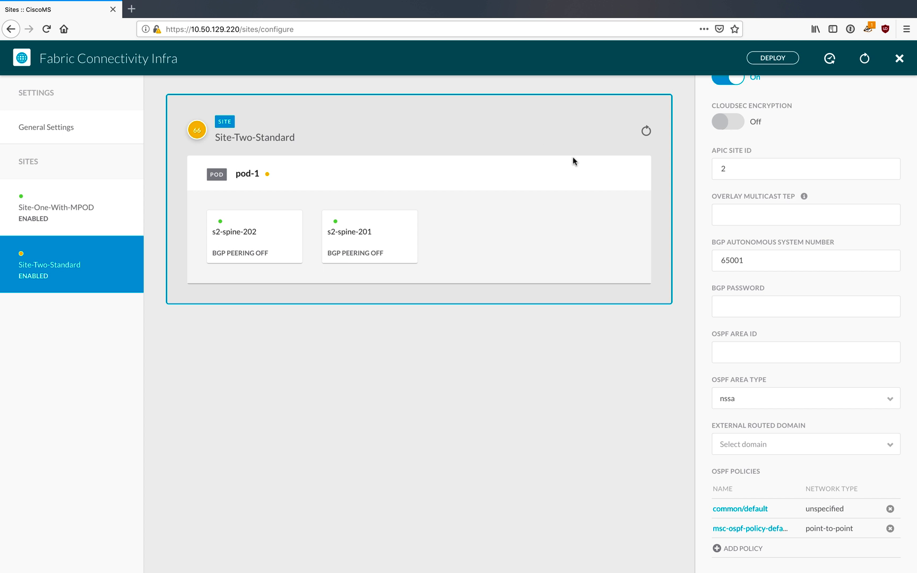
{"action": "left_click", "coordinate": [768, 216]}
{"action": "left_click", "coordinate": [768, 217]}
{"action": "type", "text": "33.33.33.25"}
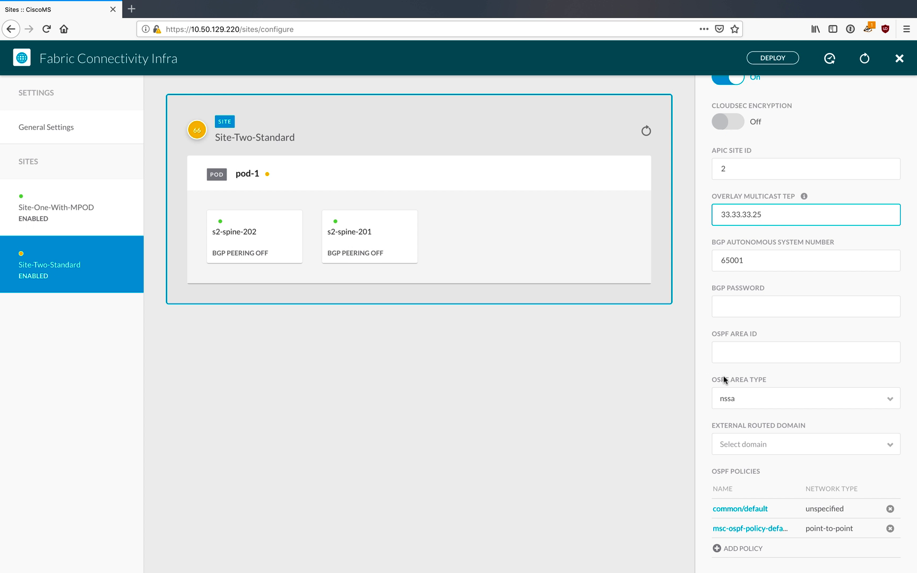
Step: Set the OSPF area ID of Site-Two-Standard to 0, the area type to regular and the external routed domain to MSITE_DOM
{"action": "left_click", "coordinate": [751, 353]}
{"action": "type", "text": "0"}
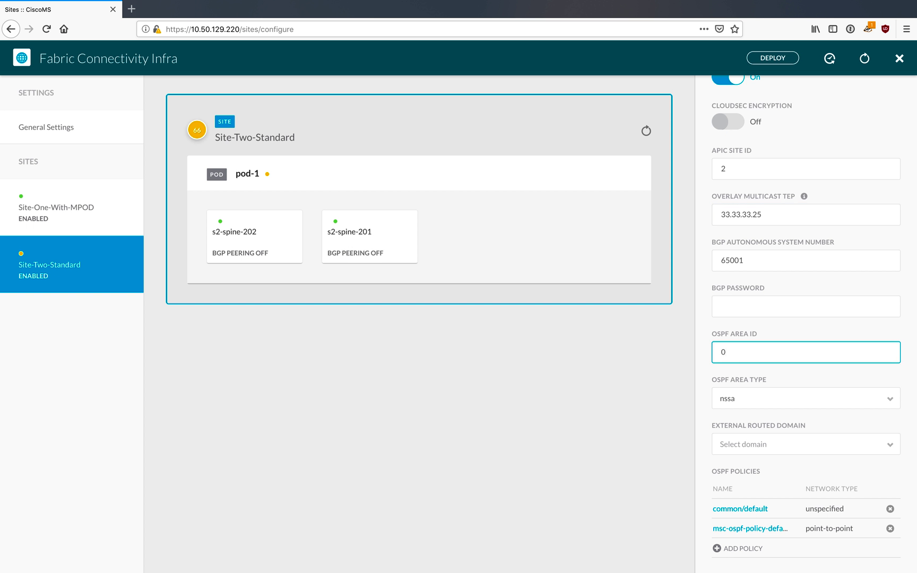
{"action": "left_click", "coordinate": [768, 404]}
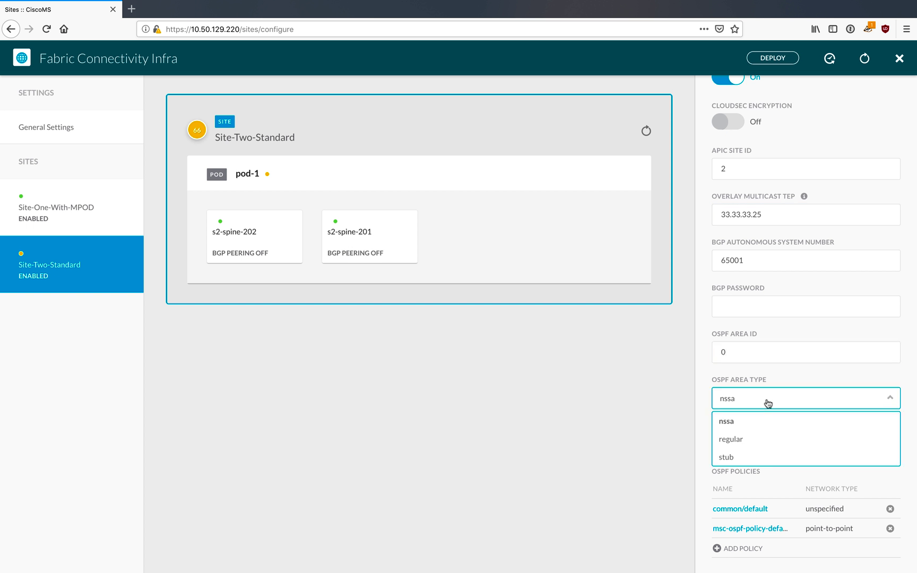
{"action": "left_click", "coordinate": [757, 440]}
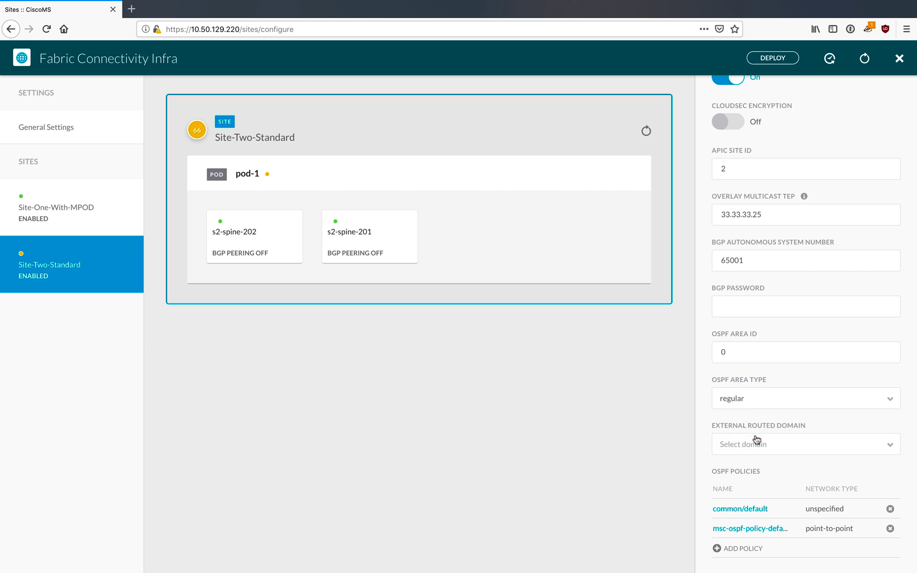
{"action": "left_click", "coordinate": [785, 450]}
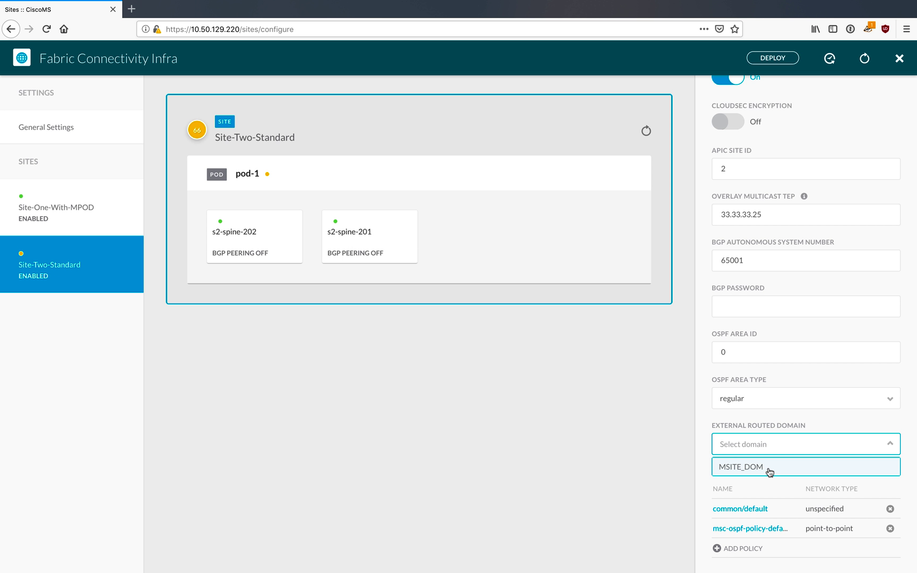
{"action": "left_click", "coordinate": [769, 471]}
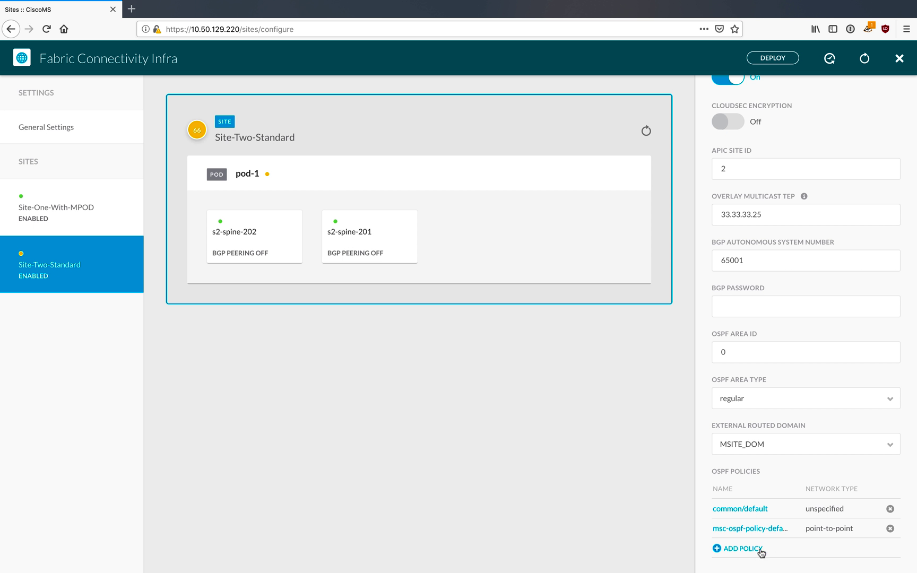
Step: Set the overlay unicast TEP of pod-1 in Site-Two-Standard to 33.33.33.20
{"action": "left_click", "coordinate": [485, 175]}
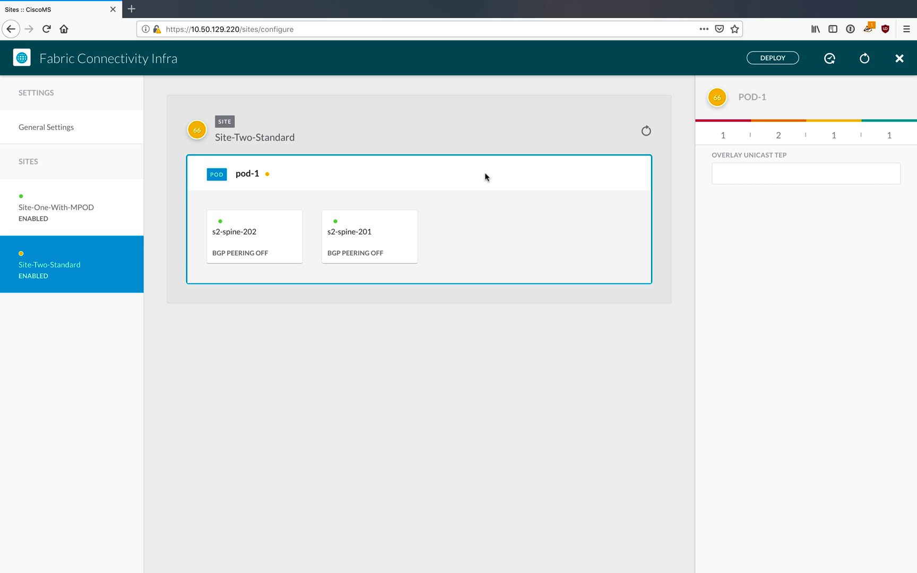
{"action": "left_click", "coordinate": [737, 174]}
{"action": "type", "text": "33.33.33.20"}
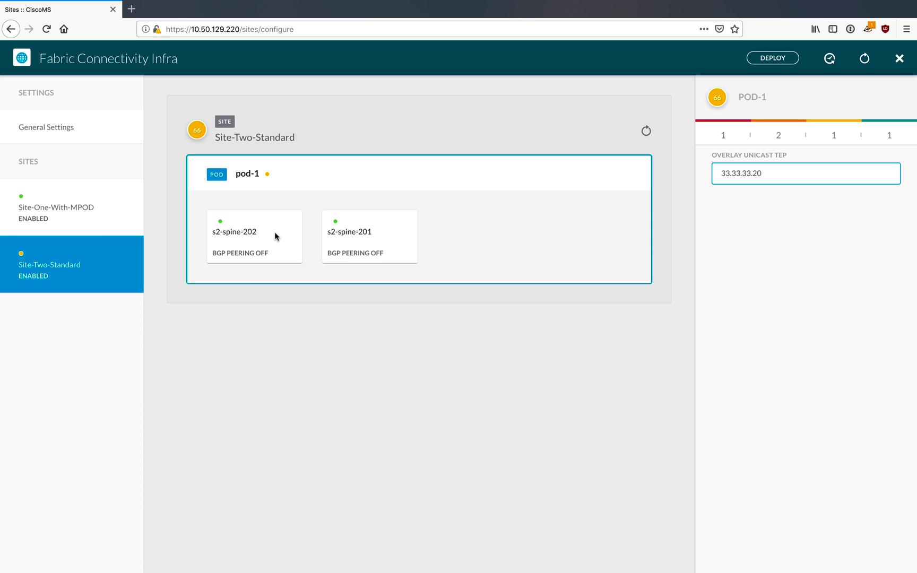
Step: Add port 1/33 to s2-spine-201 with IP address 204.1.1.1/30, MTU 9000 and OSPF policy msc-ospf-policy-default
{"action": "left_click", "coordinate": [366, 238]}
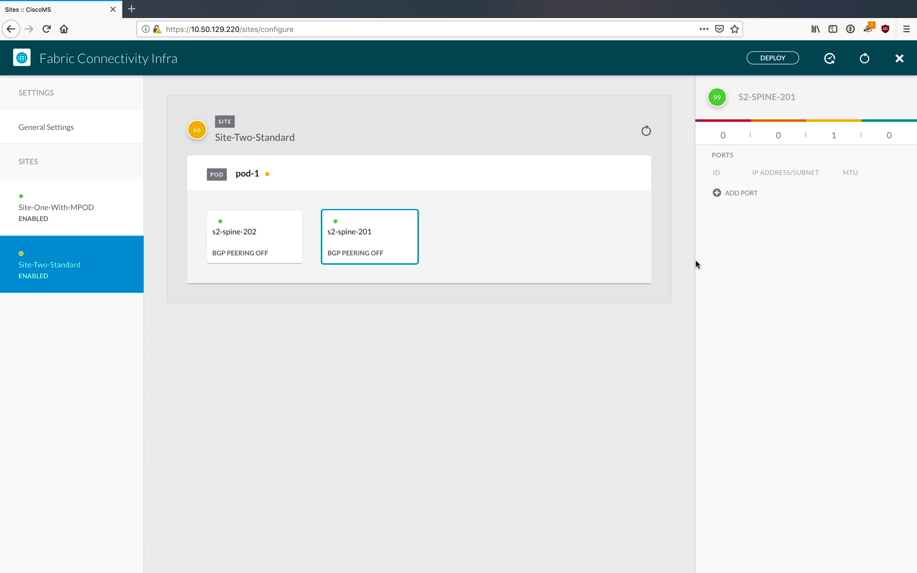
{"action": "left_click", "coordinate": [736, 193]}
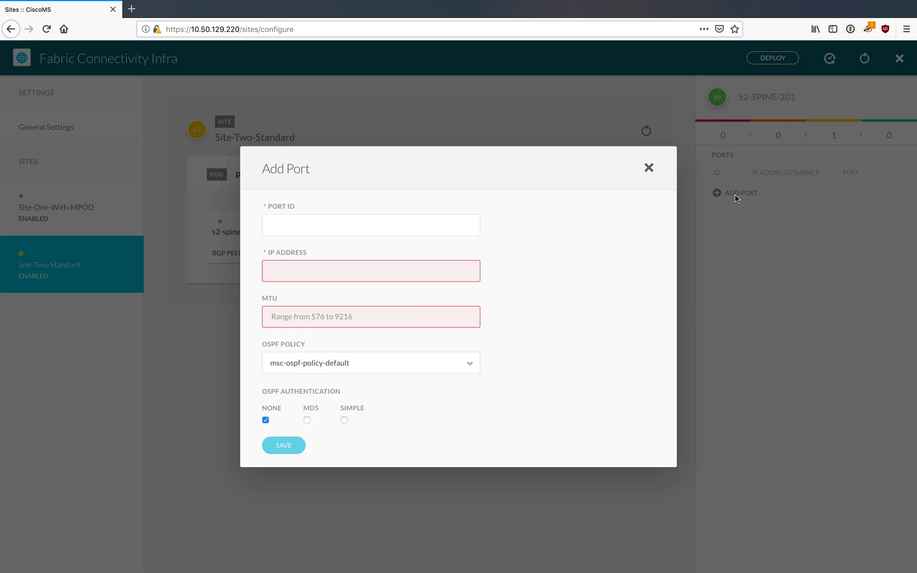
{"action": "left_click", "coordinate": [452, 226]}
{"action": "type", "text": "1/33"}
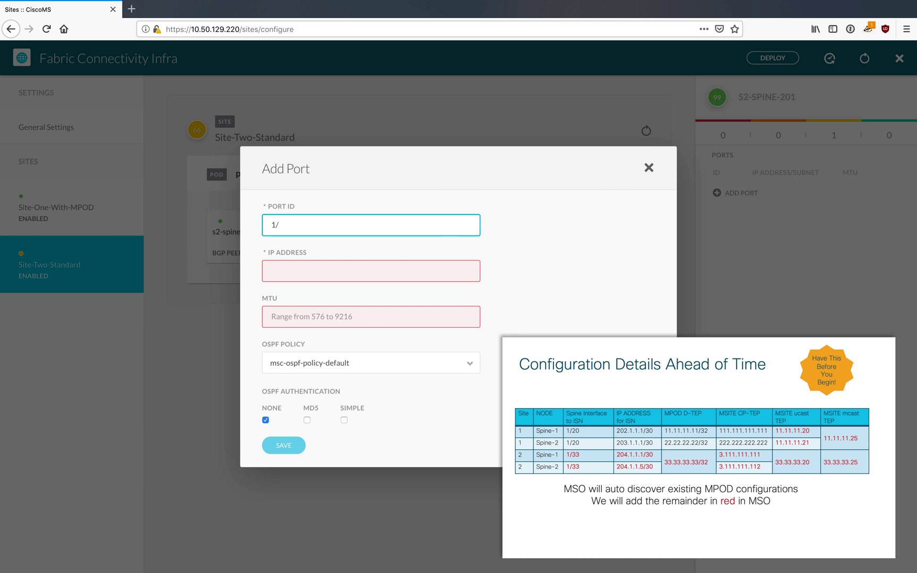
{"action": "left_click", "coordinate": [399, 272]}
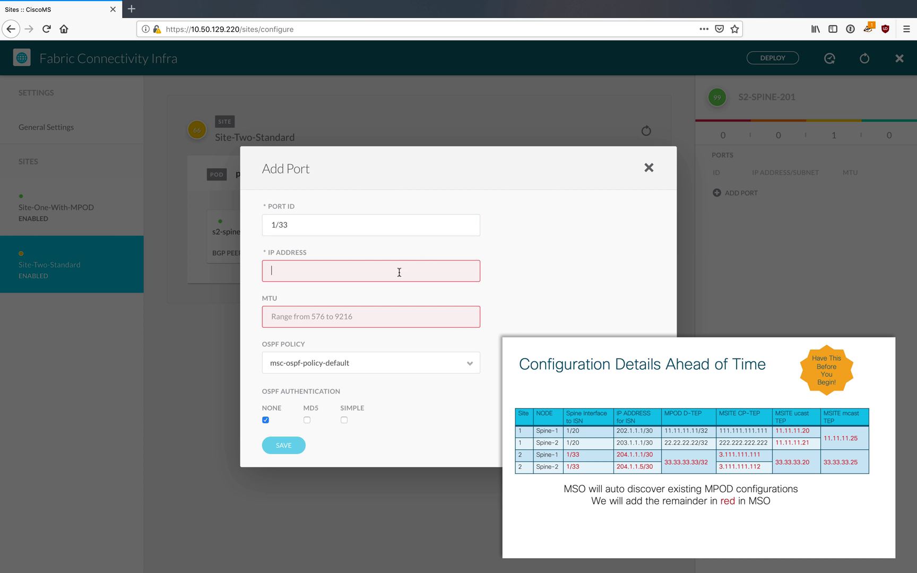
{"action": "type", "text": "204.1.1.1/30"}
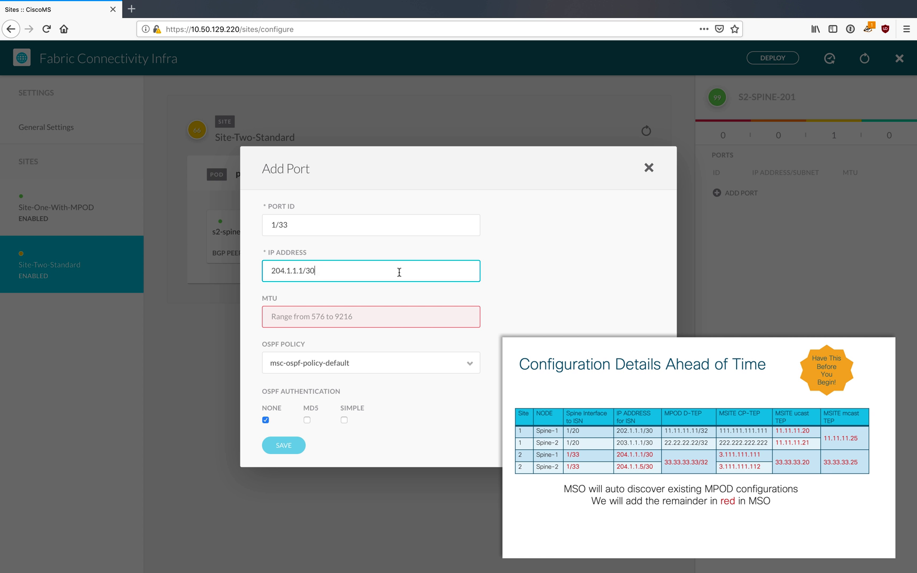
{"action": "left_click", "coordinate": [375, 317]}
{"action": "type", "text": "9000"}
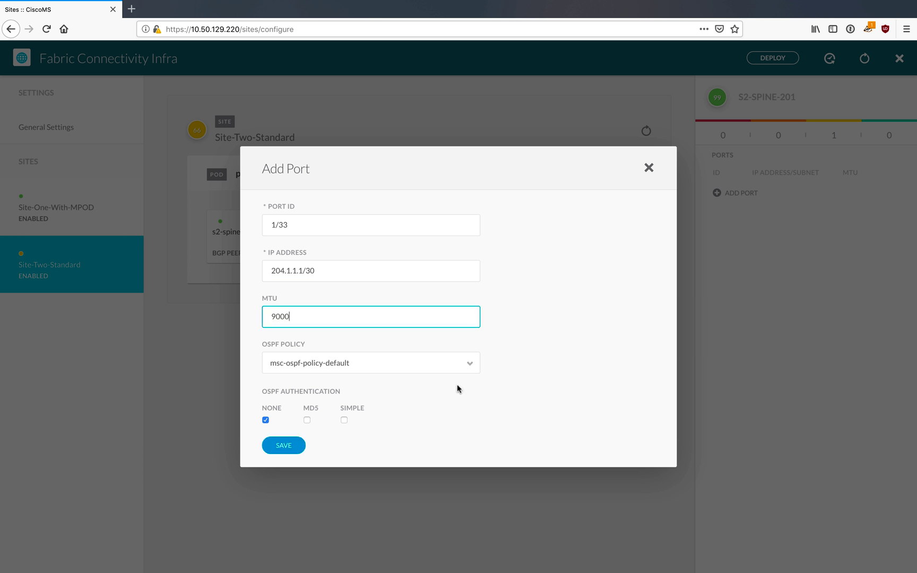
{"action": "left_click", "coordinate": [425, 369]}
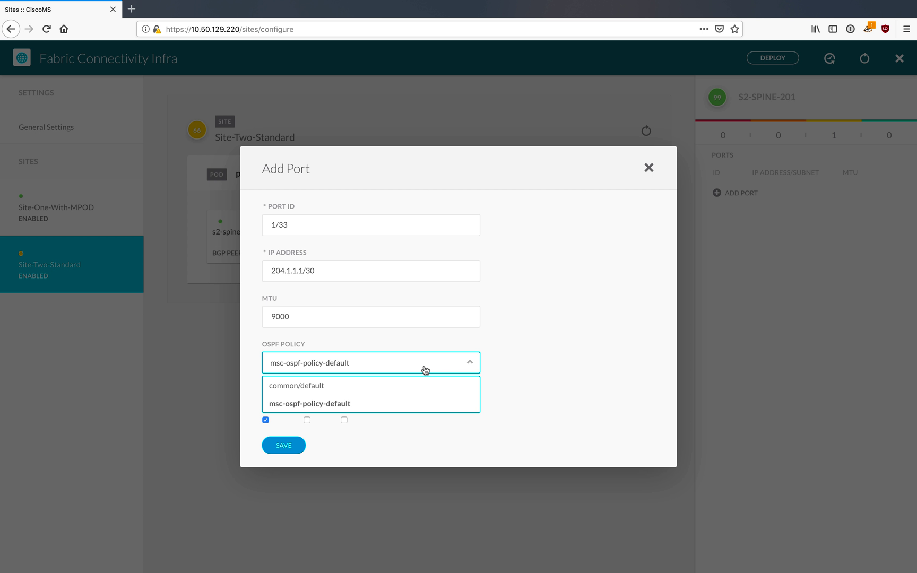
{"action": "left_click", "coordinate": [363, 404]}
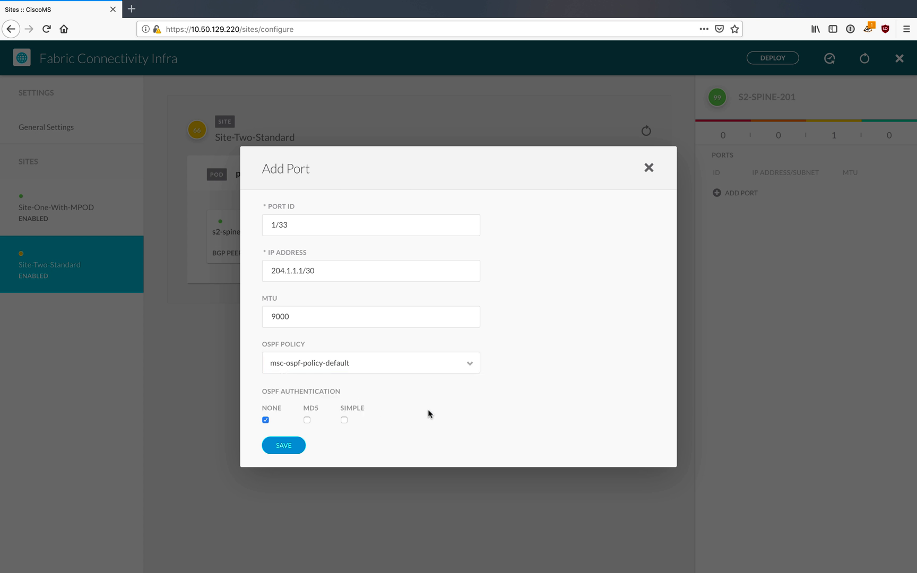
{"action": "left_click", "coordinate": [284, 447]}
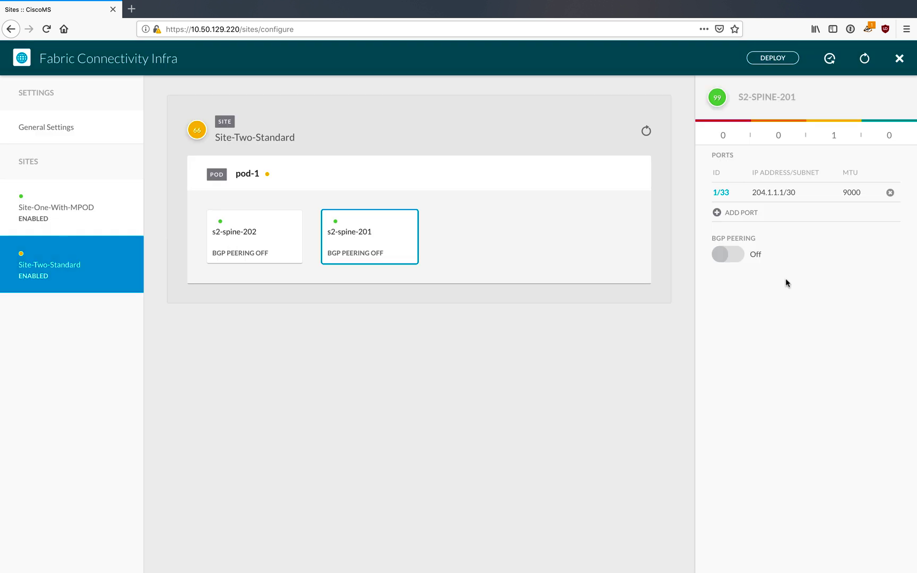
Step: Enable BGP peering on s2-spine-201 and set its BGP-EVPN router ID to 3.111.111.111
{"action": "left_click", "coordinate": [740, 259]}
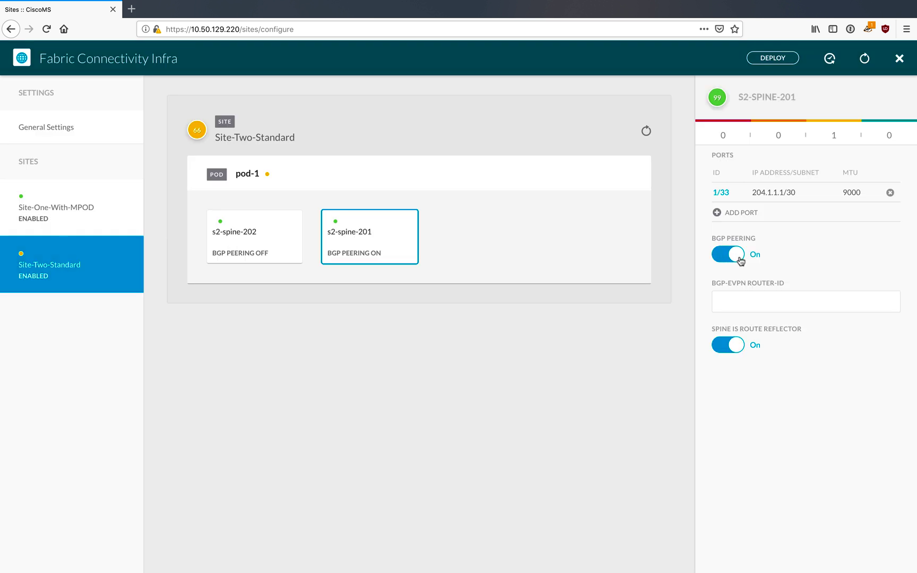
{"action": "left_click", "coordinate": [745, 296]}
{"action": "type", "text": "3.111.111.111"}
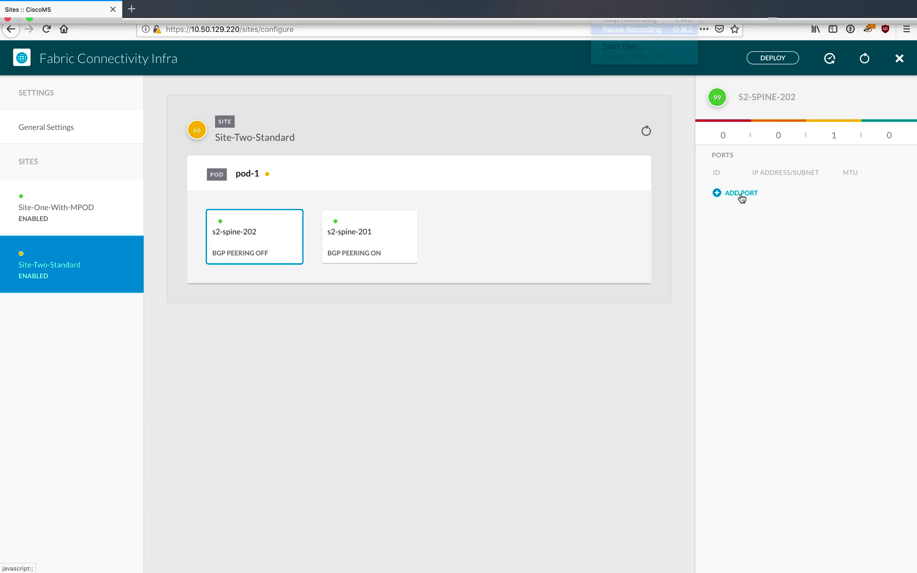
Step: Add port 1/33 to s2-spine-202 with IP address 204.1.1.5/30 and MTU 9000
{"action": "left_click", "coordinate": [742, 195]}
{"action": "left_click", "coordinate": [424, 230]}
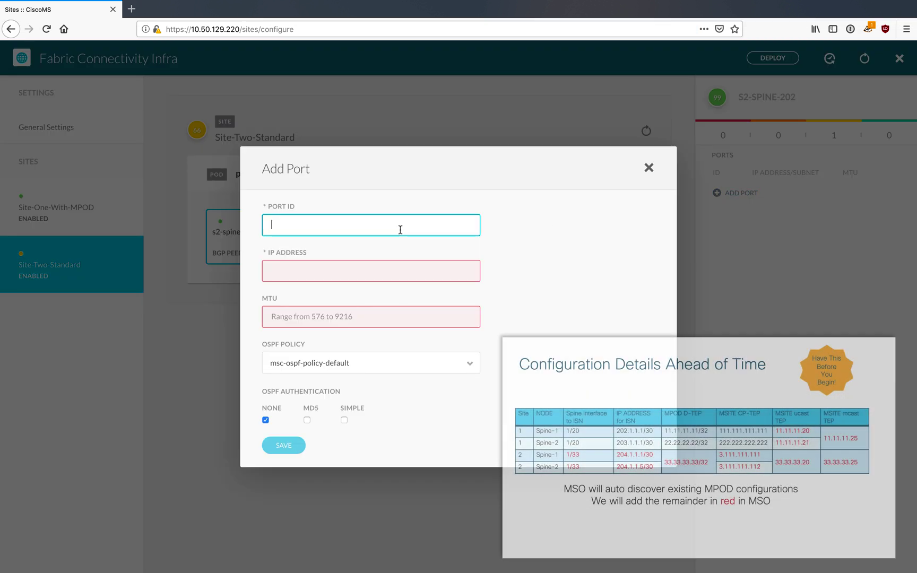
{"action": "type", "text": "1/33"}
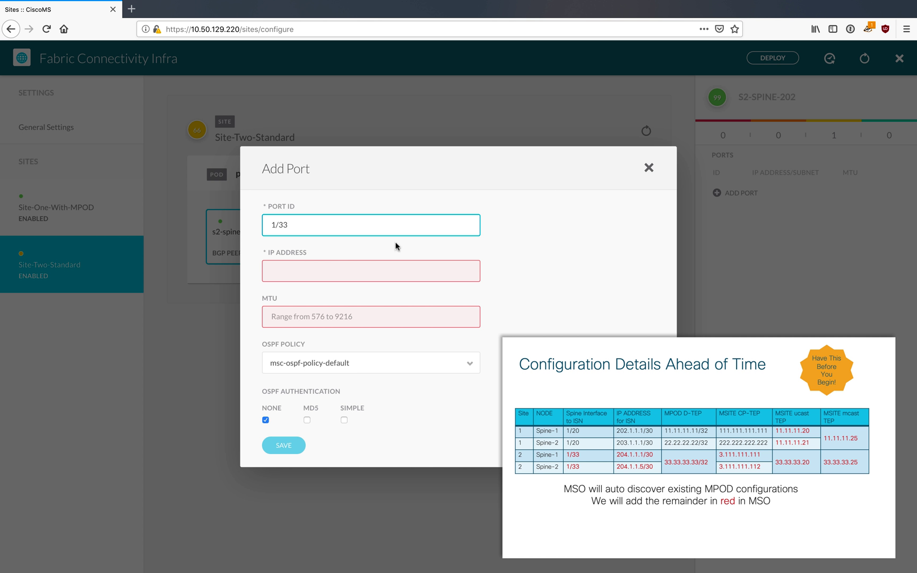
{"action": "left_click", "coordinate": [365, 271]}
{"action": "type", "text": "204.1.1.5/30"}
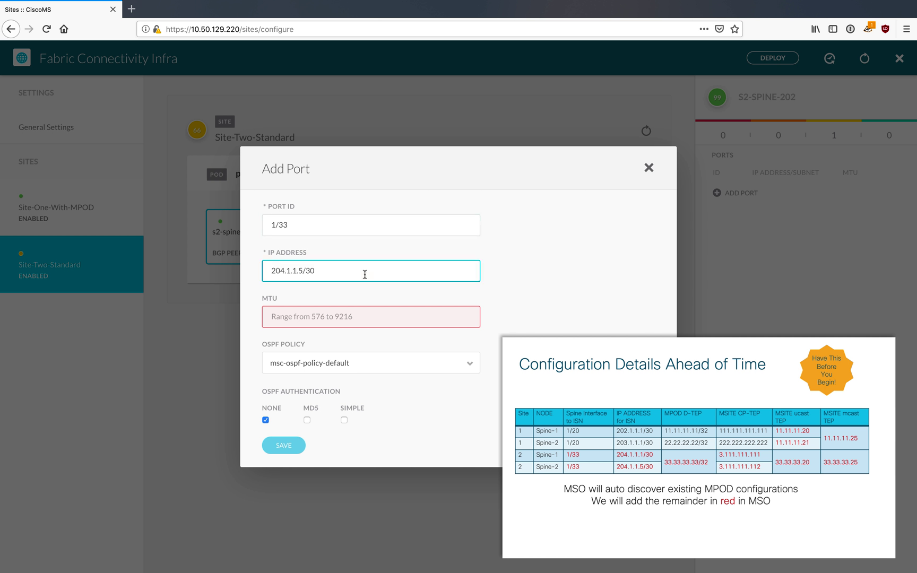
{"action": "left_click", "coordinate": [364, 321]}
{"action": "type", "text": "9000"}
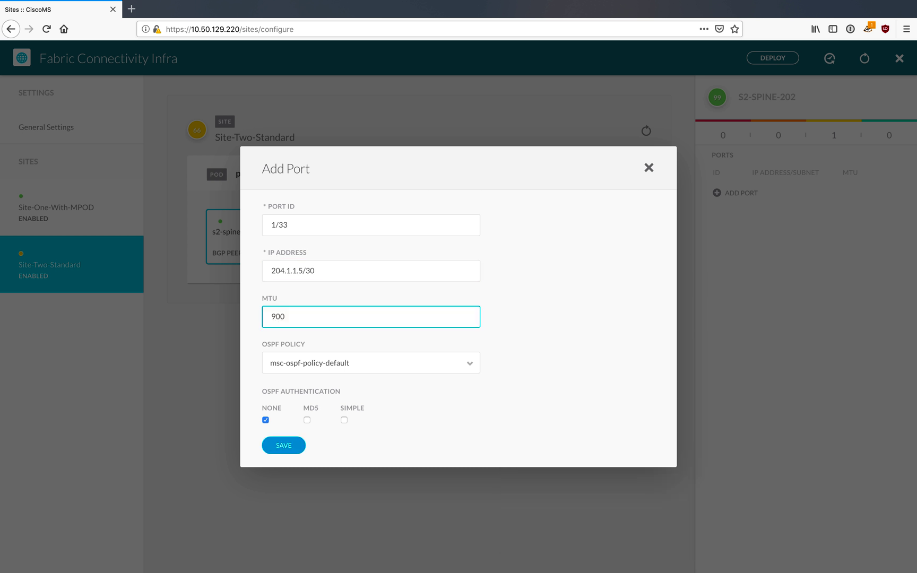
{"action": "left_click", "coordinate": [287, 447]}
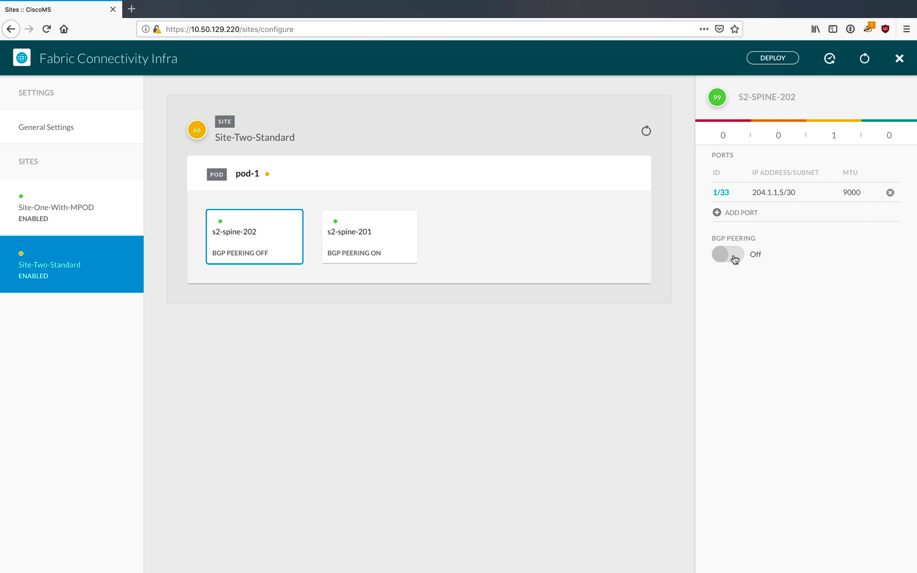
Step: Enable BGP peering on s2-spine-202 and set its BGP-EVPN router ID to 3.111.111.112
{"action": "left_click", "coordinate": [733, 255]}
{"action": "left_click", "coordinate": [748, 302]}
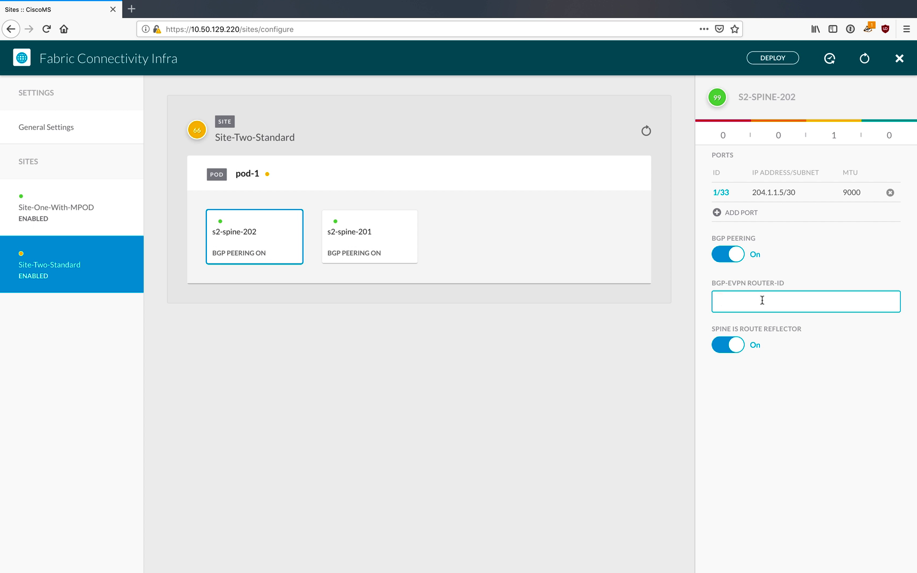
{"action": "type", "text": "3.111.111.112"}
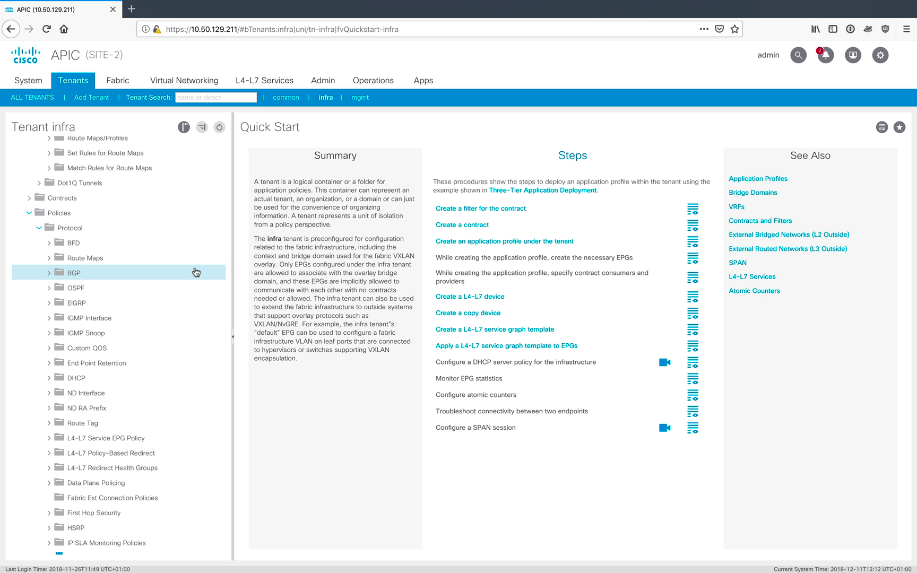
Step: In the Site-2 APIC, check the infra tenant's External Routed Networks and Fabric Ext Connection Policies before deployment
{"action": "scroll", "coordinate": [193, 262], "scroll_direction": "up", "scroll_amount": 1}
{"action": "scroll", "coordinate": [193, 262], "scroll_direction": "up", "scroll_amount": 2}
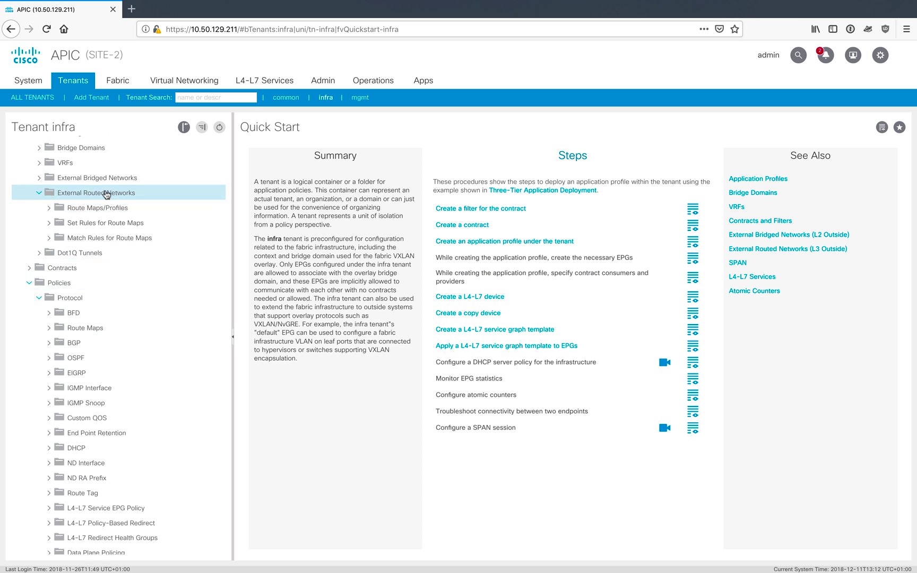
{"action": "scroll", "coordinate": [133, 334], "scroll_direction": "down", "scroll_amount": 4}
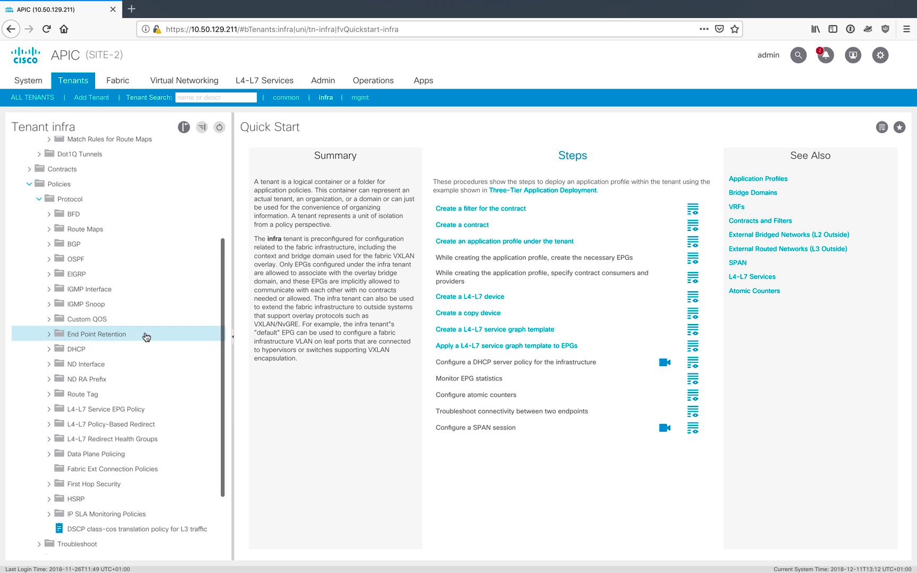
{"action": "scroll", "coordinate": [148, 339], "scroll_direction": "down", "scroll_amount": 3}
{"action": "left_click", "coordinate": [76, 414]}
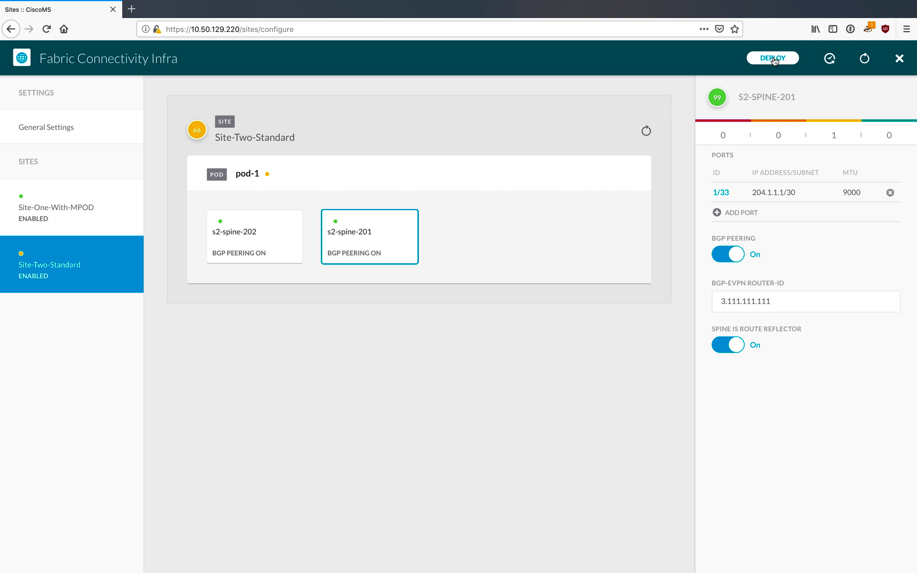
Step: Deploy the Site-Two-Standard infra configuration from Multi-Site Orchestrator and check the Fabric Ext Connection Policy in the Site-2 APIC
{"action": "left_click", "coordinate": [773, 59]}
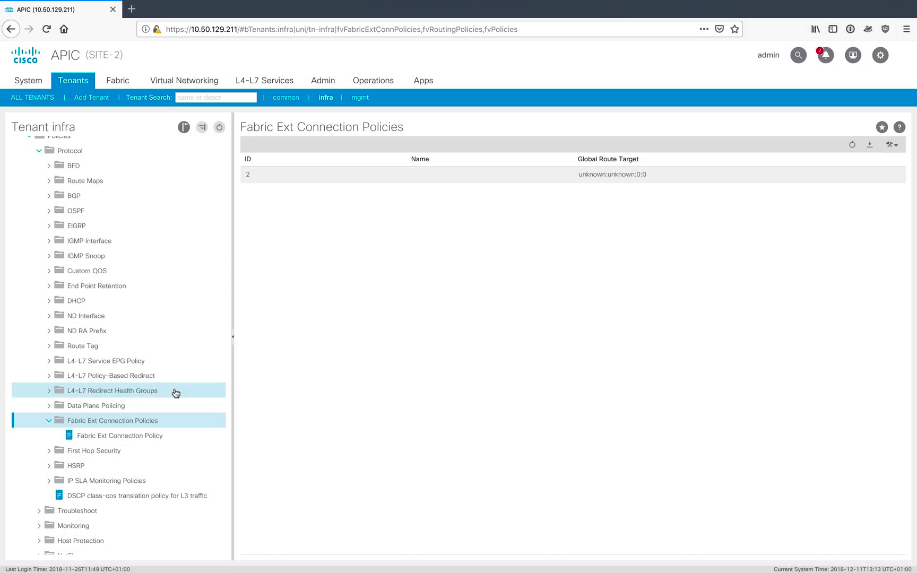
{"action": "left_click", "coordinate": [148, 439]}
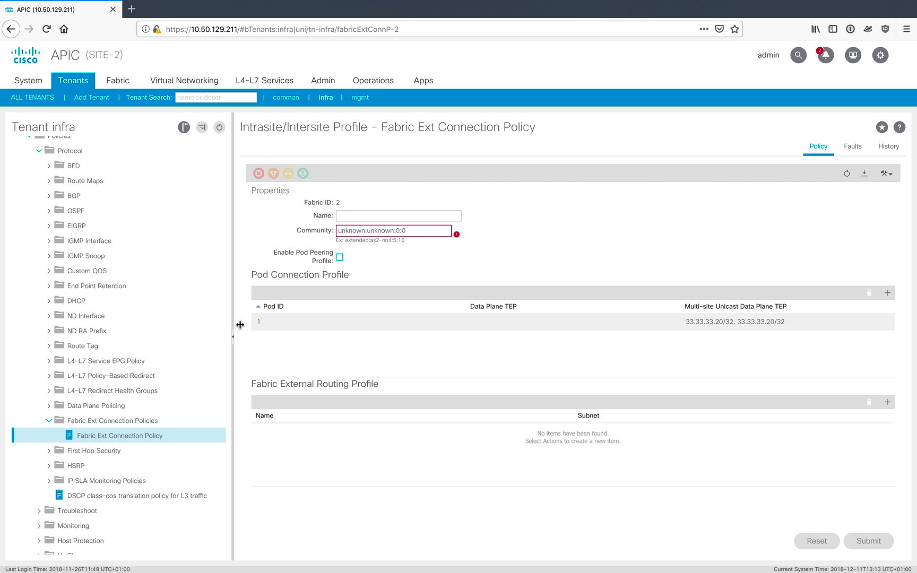
Step: Inspect the intersite external routed network of tenant infra and open node-2201-profile among its logical node profiles
{"action": "scroll", "coordinate": [178, 328], "scroll_direction": "up", "scroll_amount": 5}
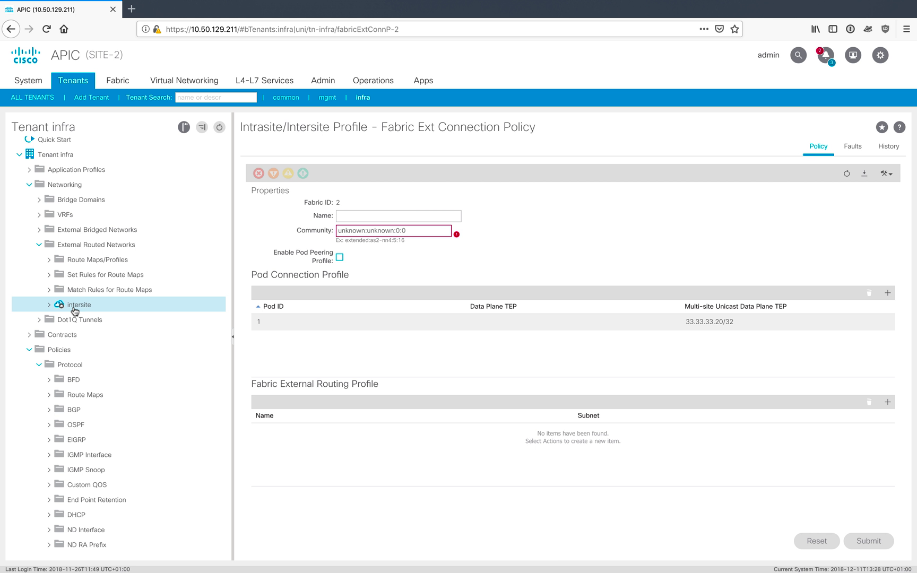
{"action": "left_click", "coordinate": [74, 307]}
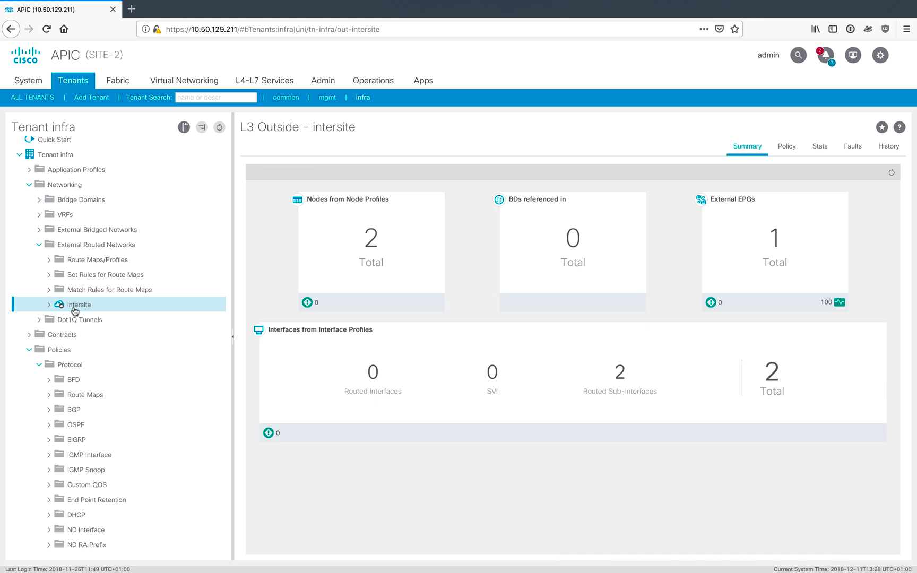
{"action": "left_click", "coordinate": [48, 304]}
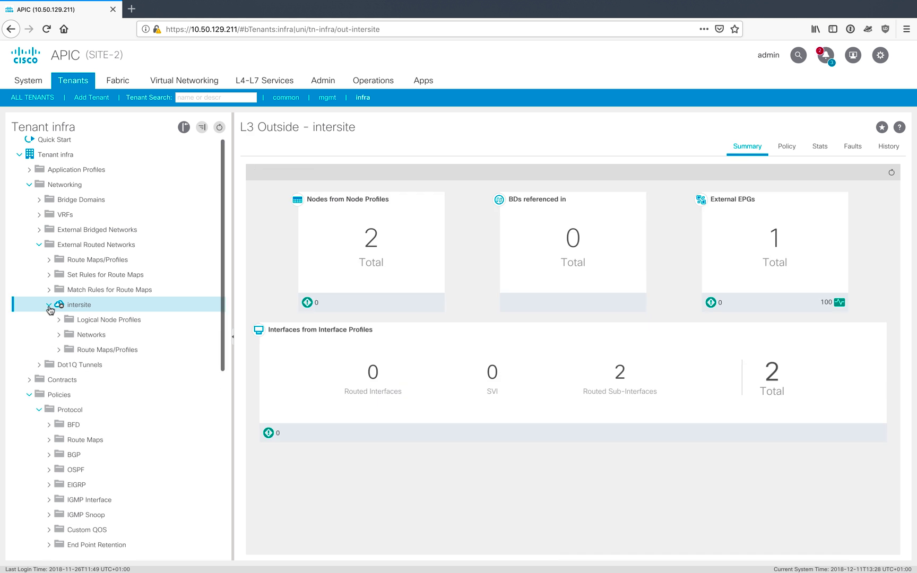
{"action": "left_click", "coordinate": [55, 320]}
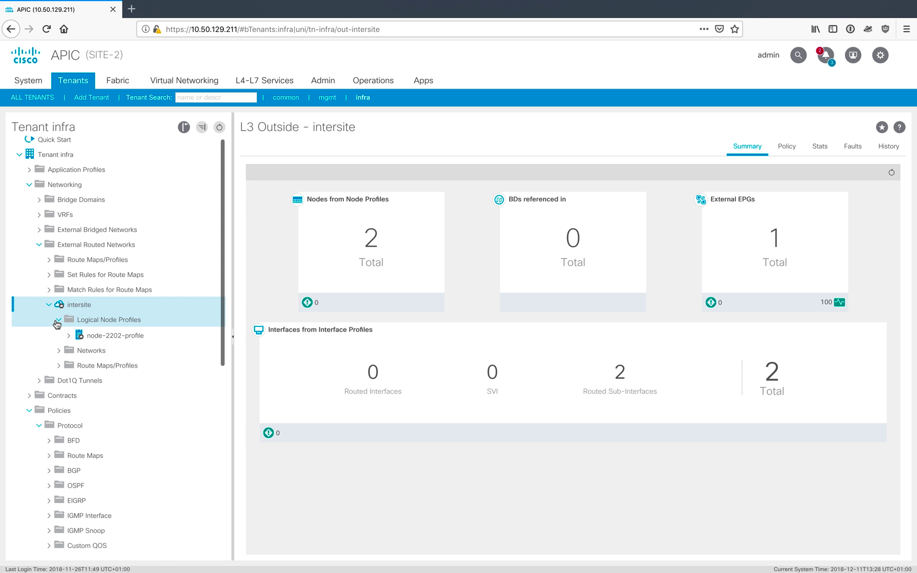
{"action": "left_click", "coordinate": [112, 336]}
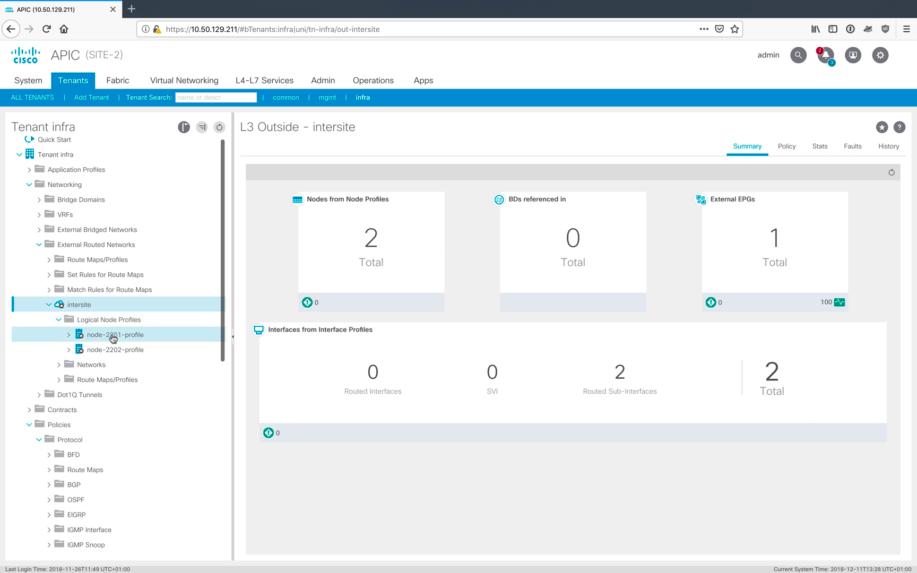